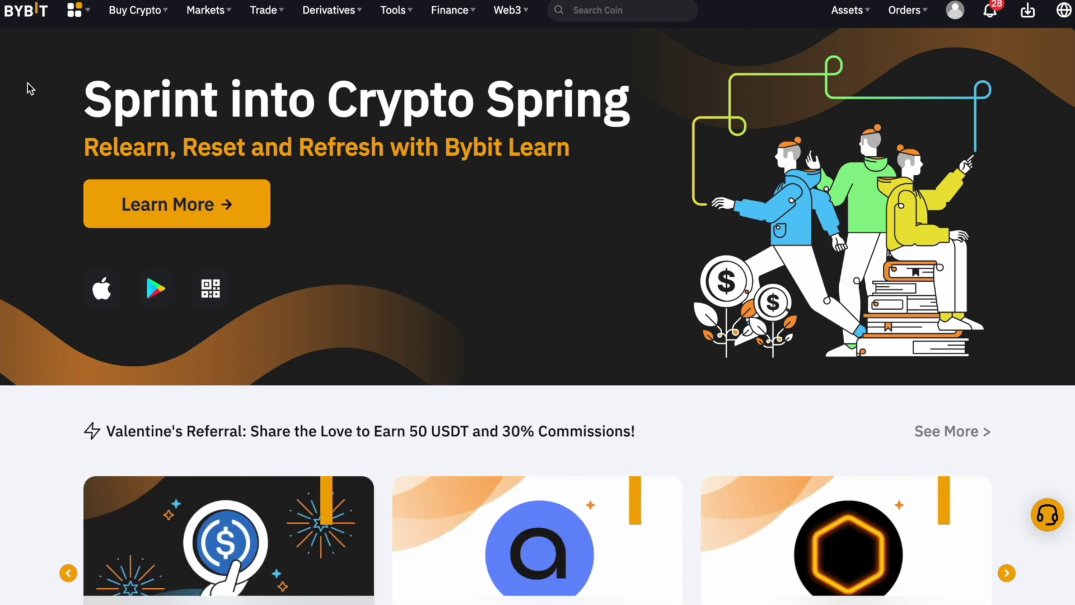
- Open spot trading for BTC/USDT, dismiss the Unified Trading upgrade notice and view the USDT pair list
mouse_move(266, 12)
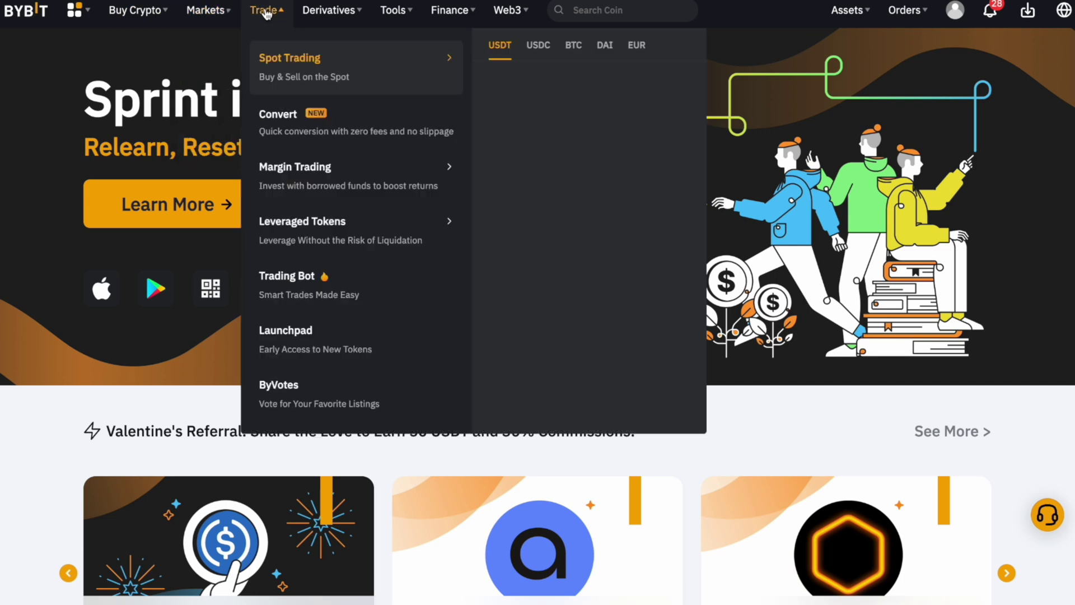
click(280, 57)
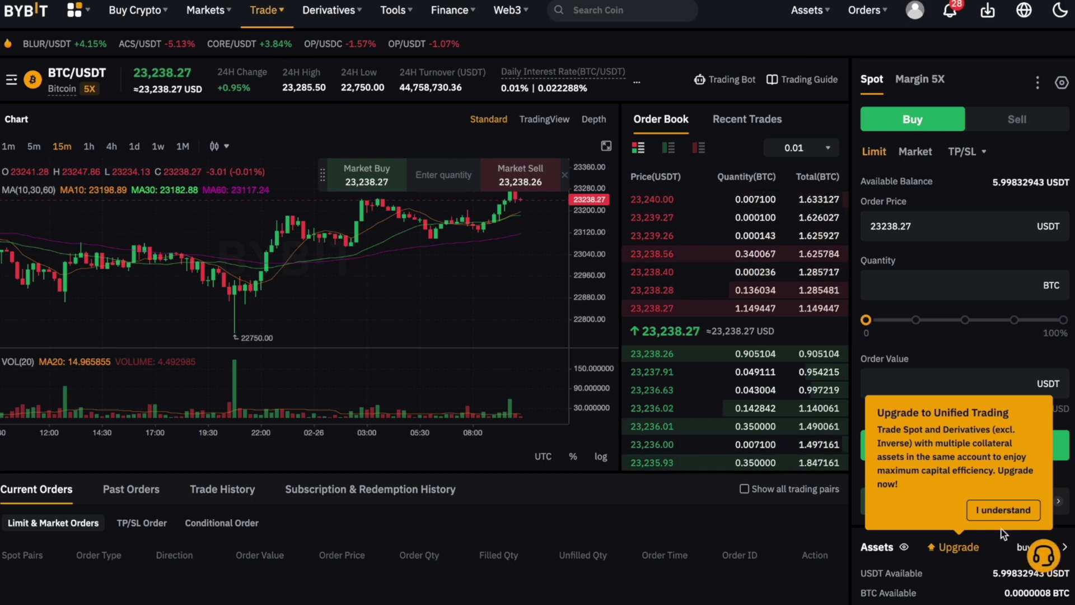
click(992, 510)
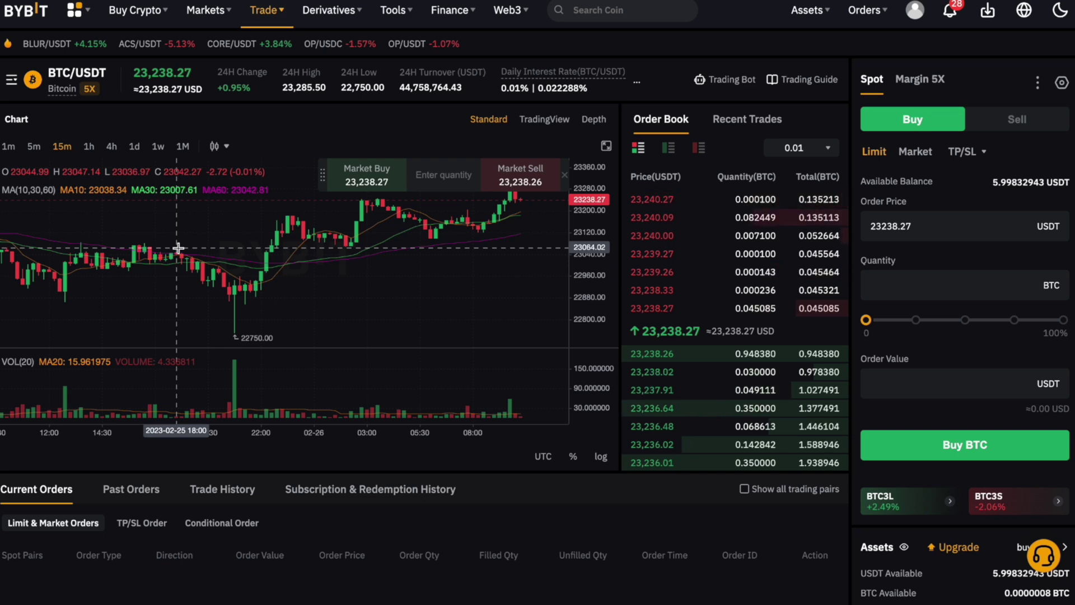
click(12, 81)
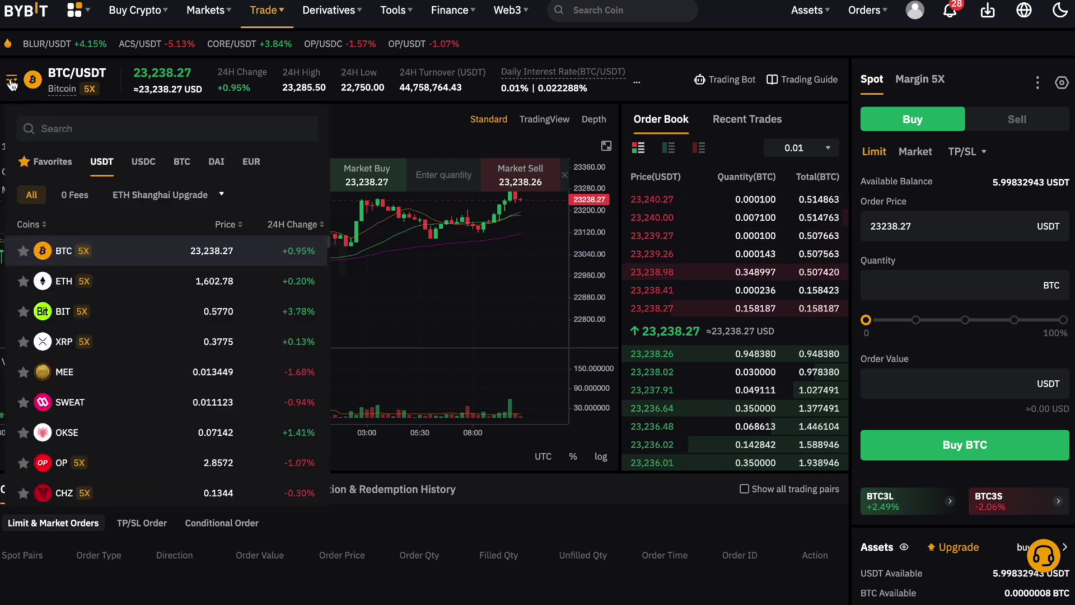
click(100, 139)
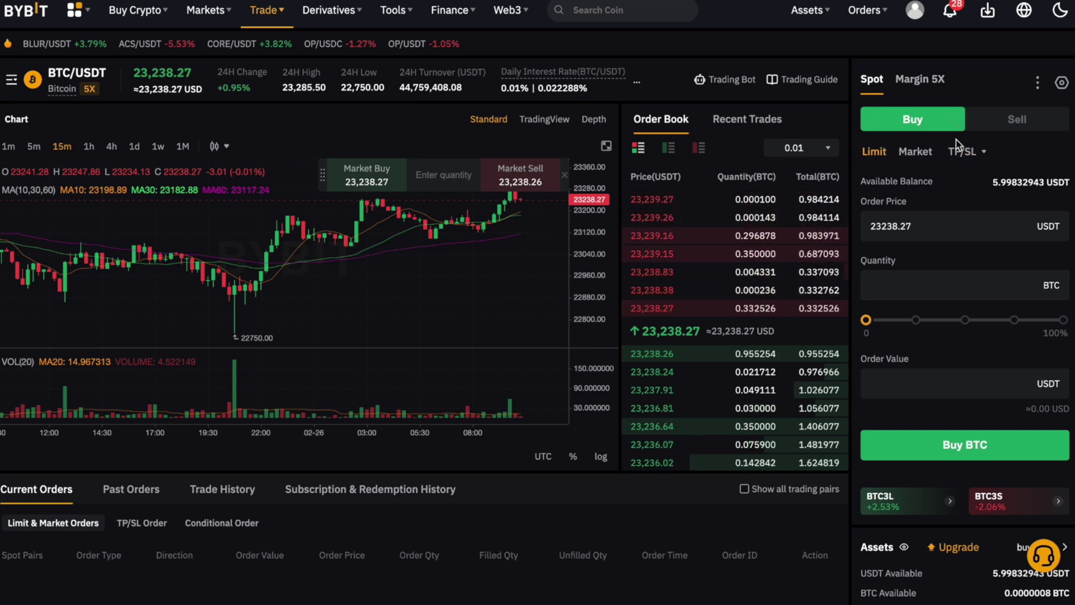
- Place a market buy order for BTC with an order value of 5 USDT
click(917, 158)
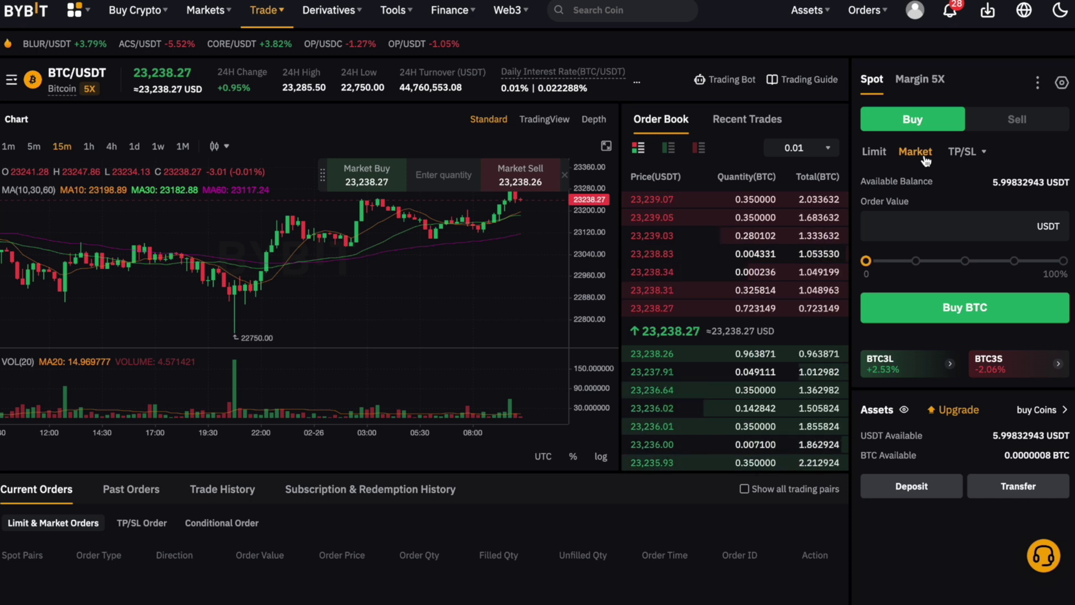
click(874, 157)
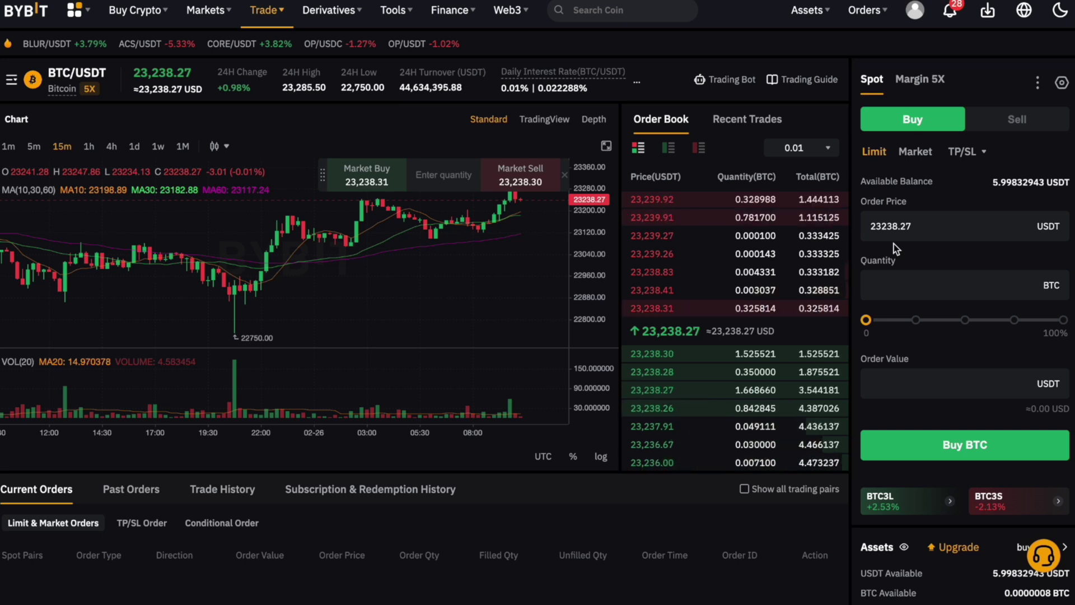
click(913, 160)
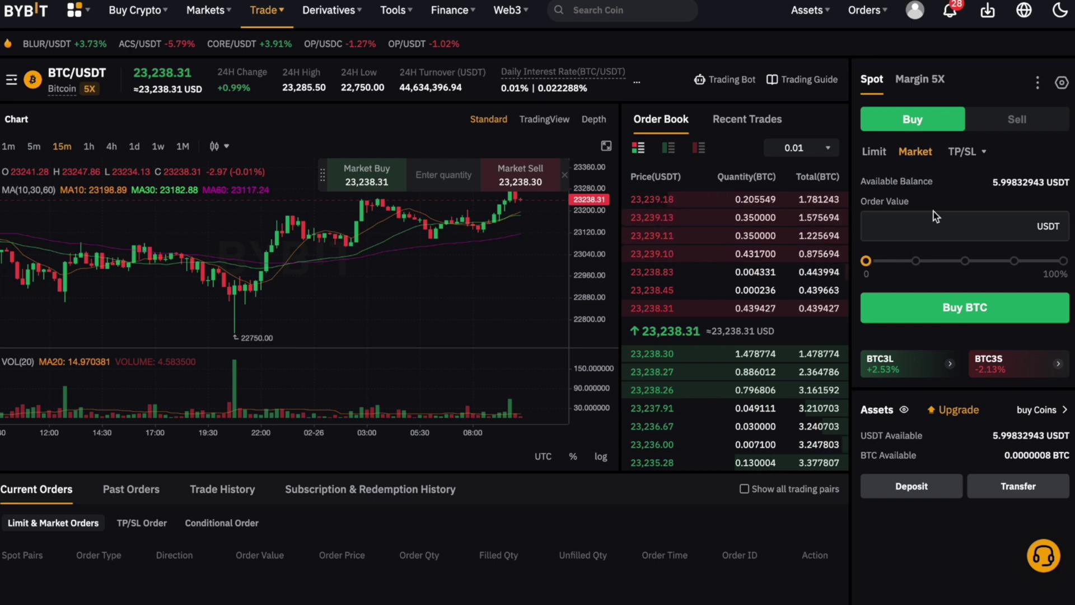
click(898, 228)
text(5)
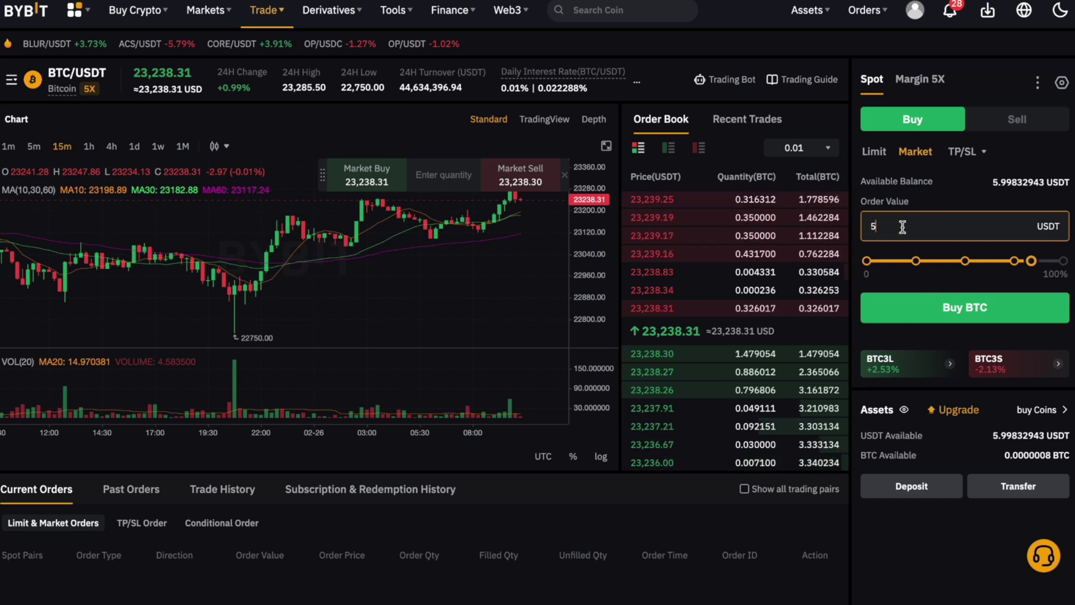
click(947, 312)
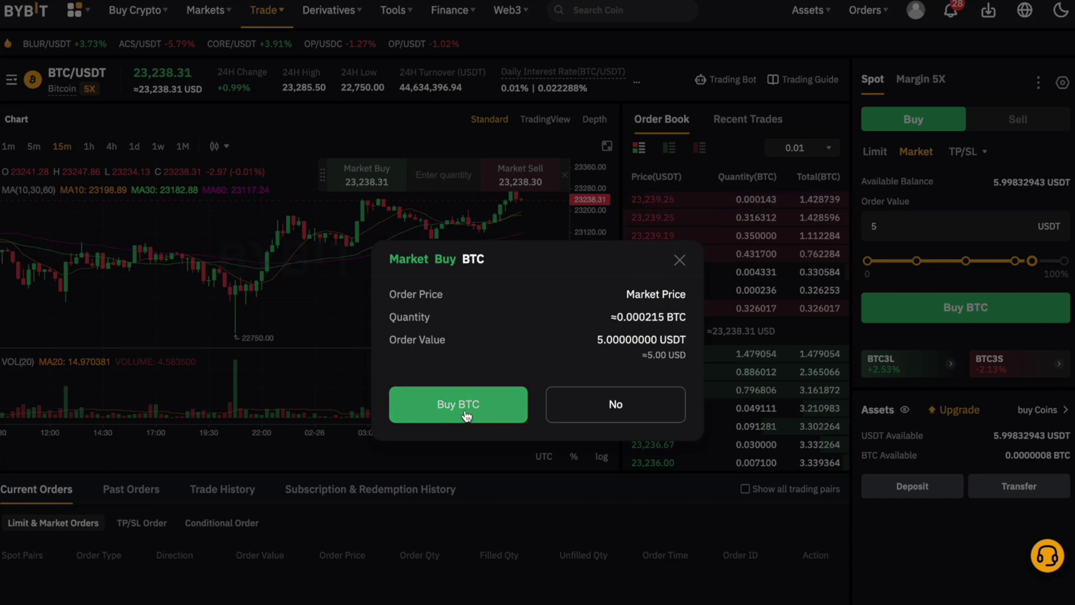
click(466, 415)
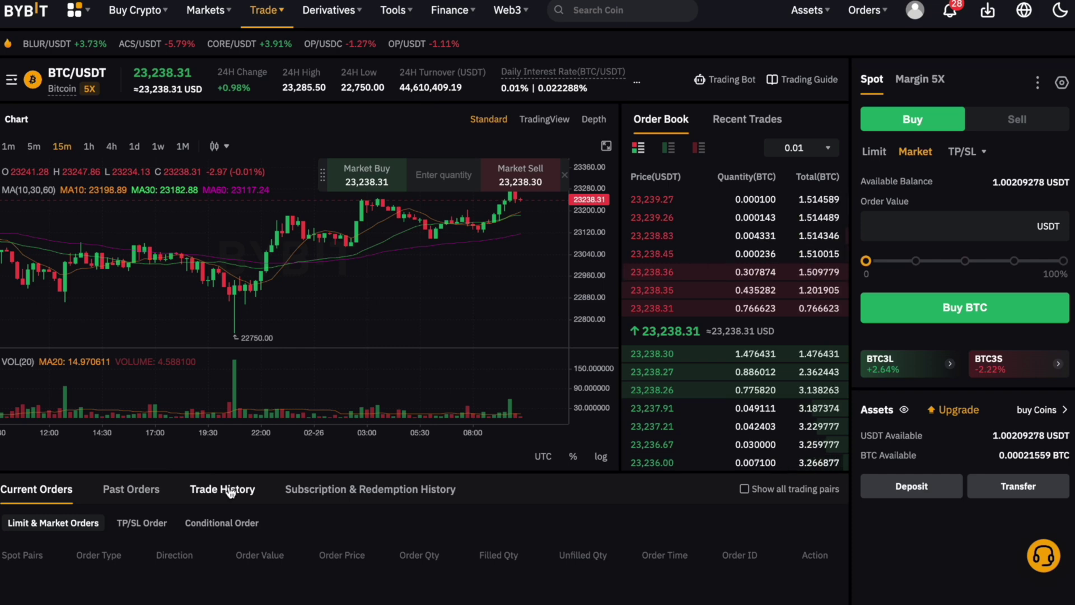
- Review the trade history for the filled BTC/USDT market buy order
scroll(230, 492, down, 1)
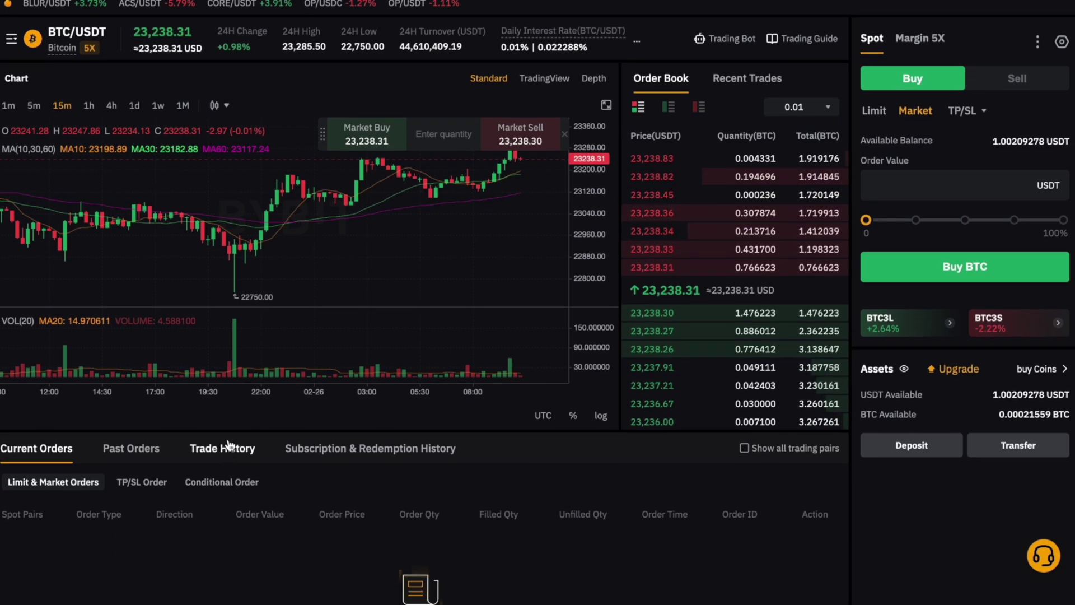
click(229, 446)
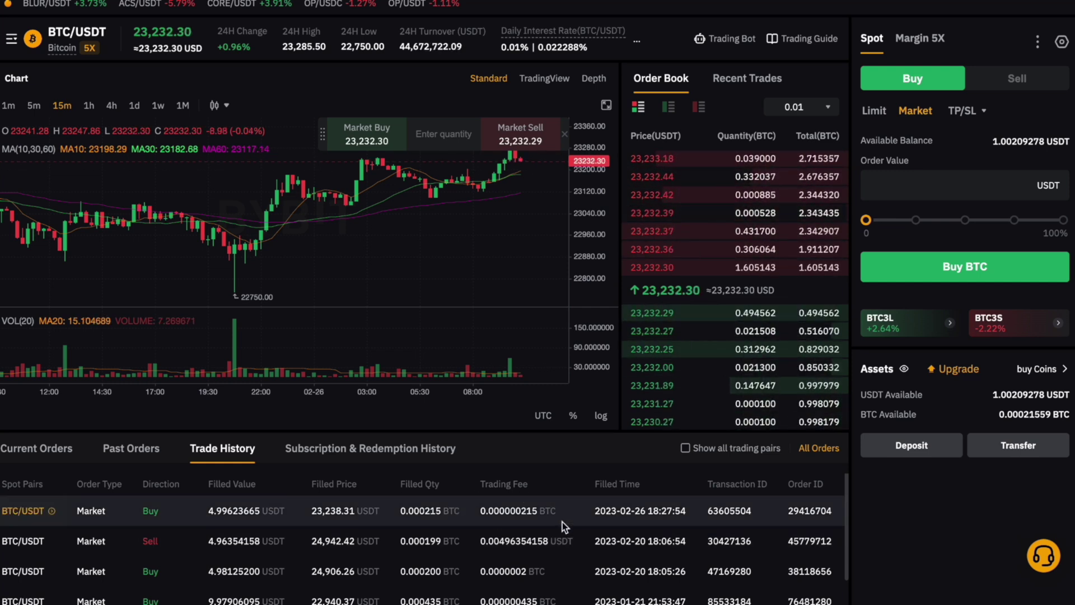
scroll(562, 526, up, 1)
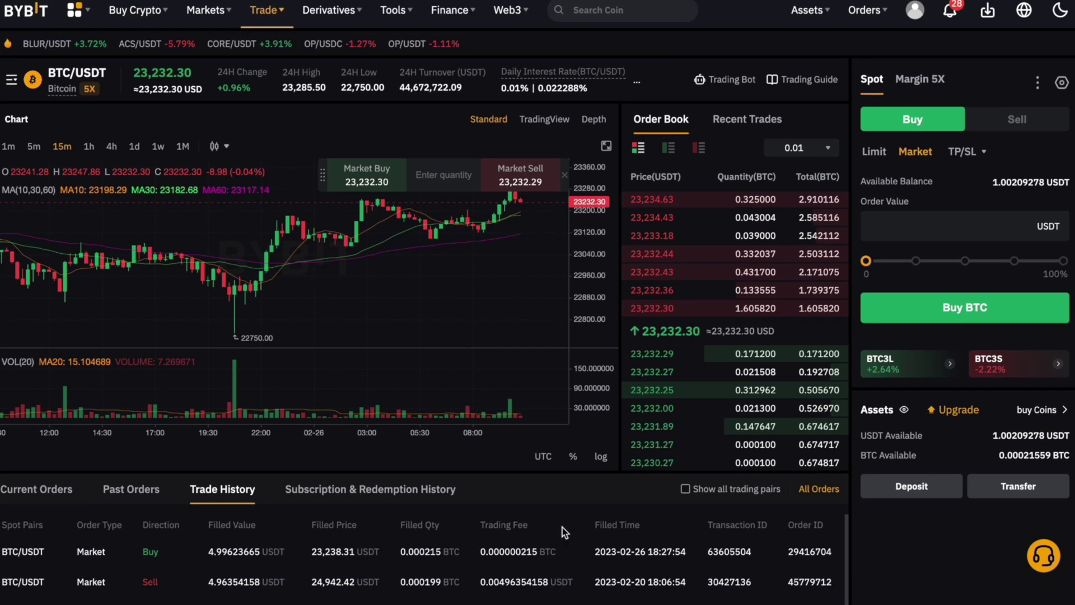
scroll(576, 492, down, 3)
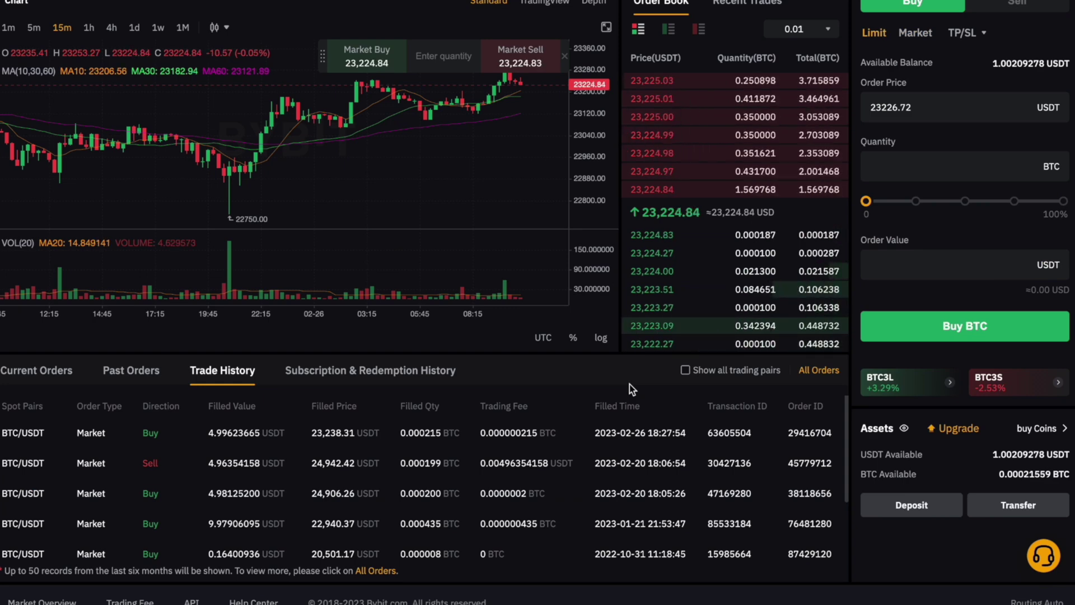
scroll(630, 384, up, 2)
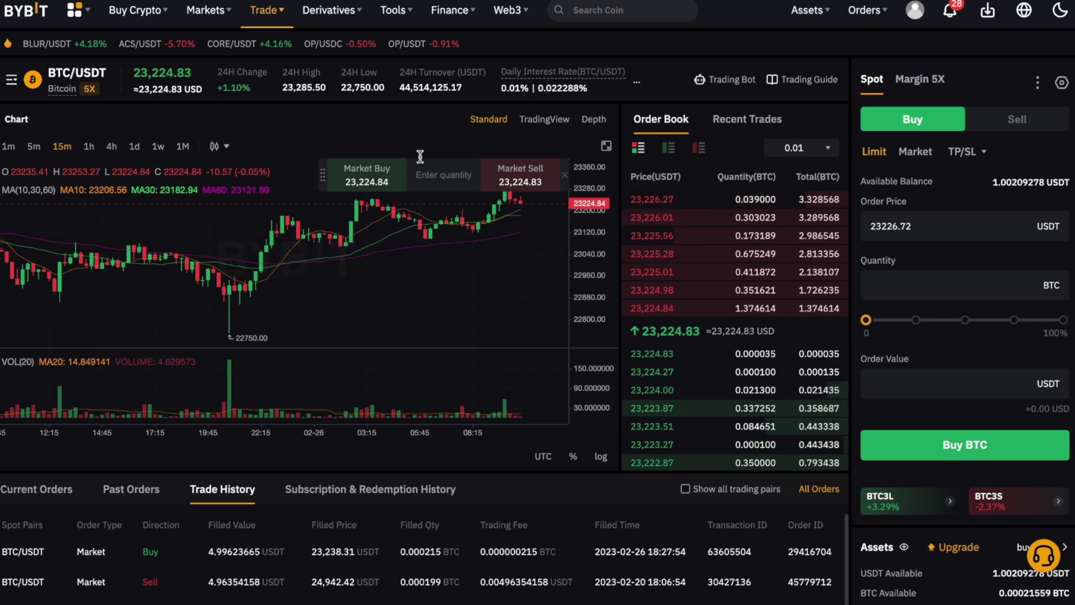
- Open the USDT Perpetual derivatives trading page
mouse_move(336, 16)
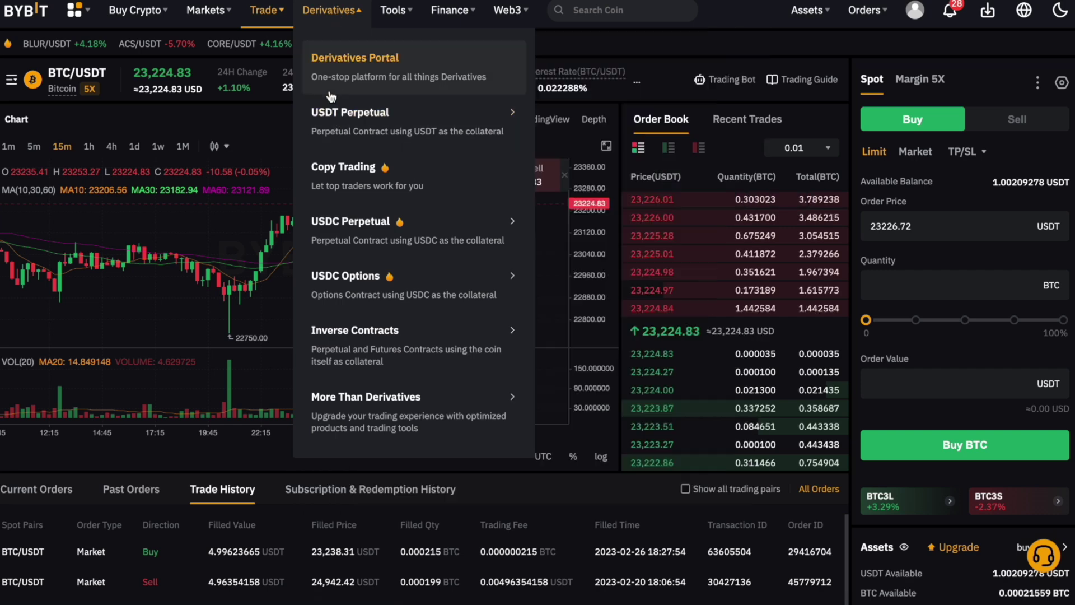
mouse_move(368, 108)
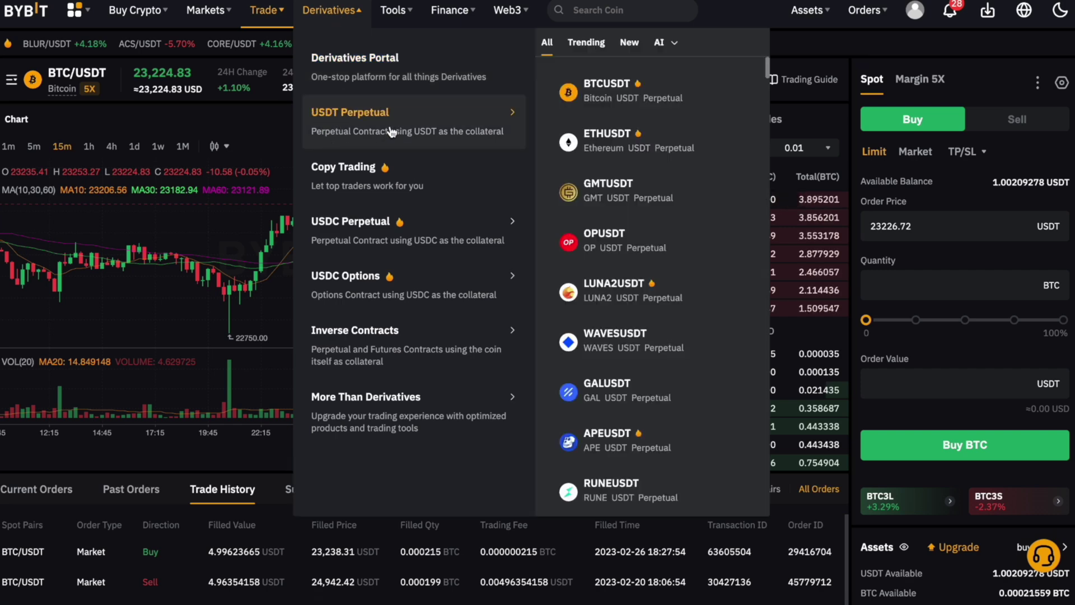
mouse_move(477, 221)
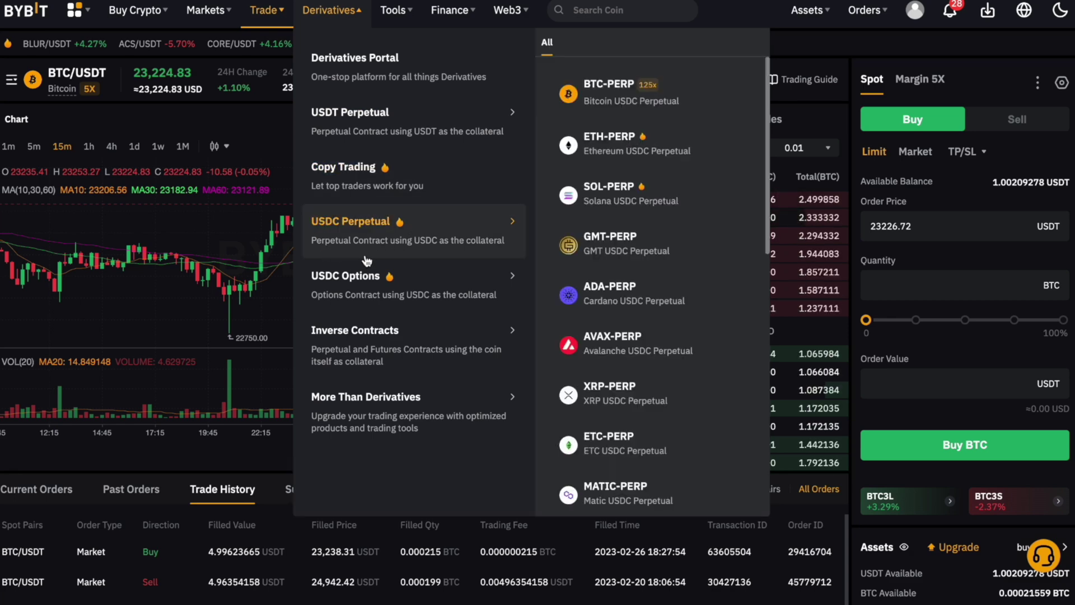
mouse_move(384, 133)
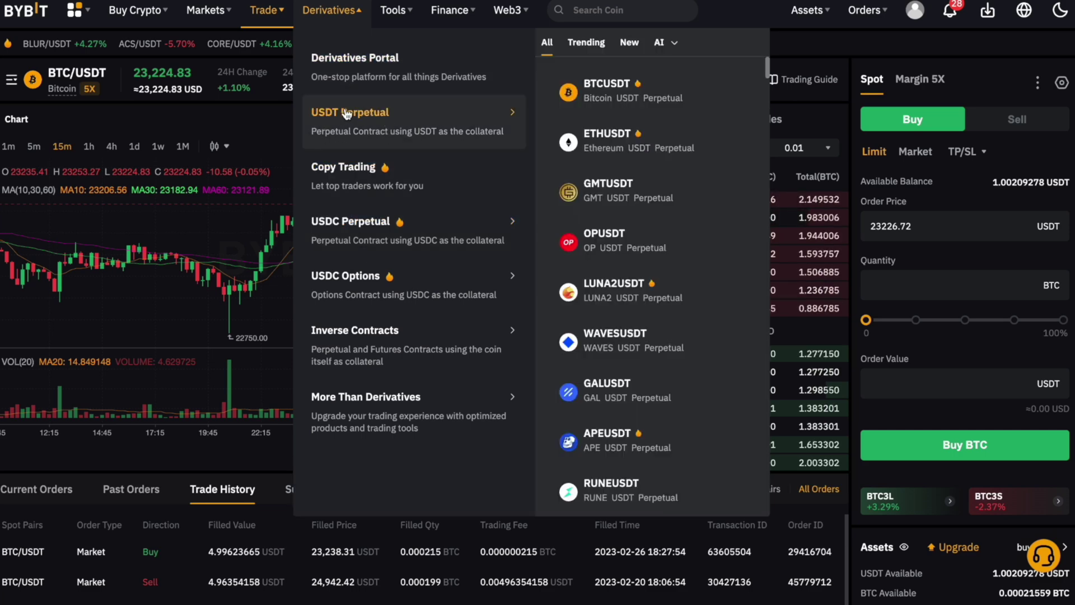
click(334, 116)
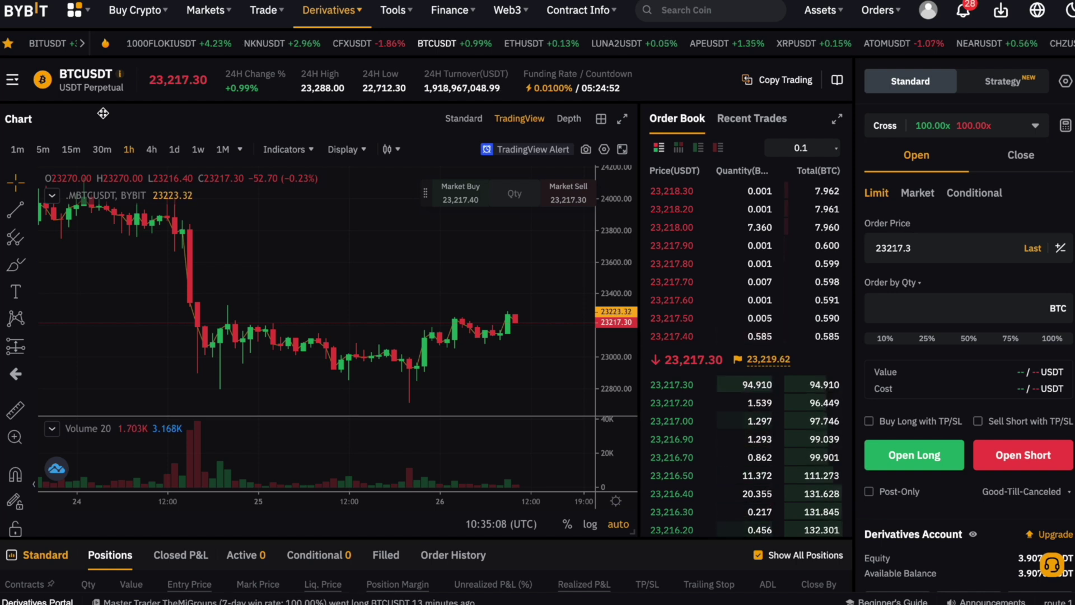
- Compare the USDC and USDT perpetual contract lists and select the BTCUSDT contract
mouse_move(16, 88)
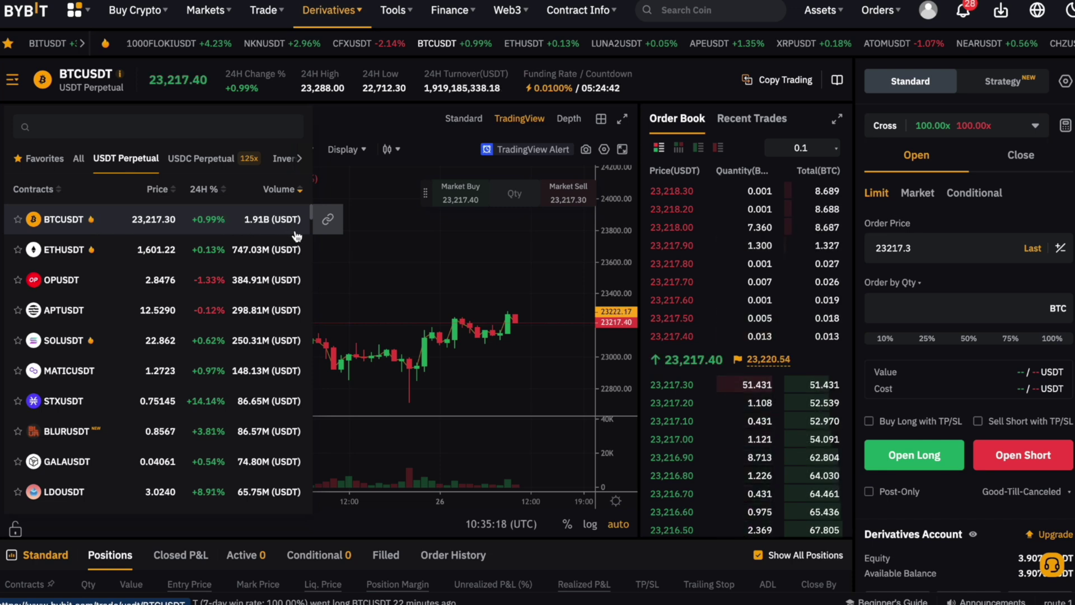
click(201, 163)
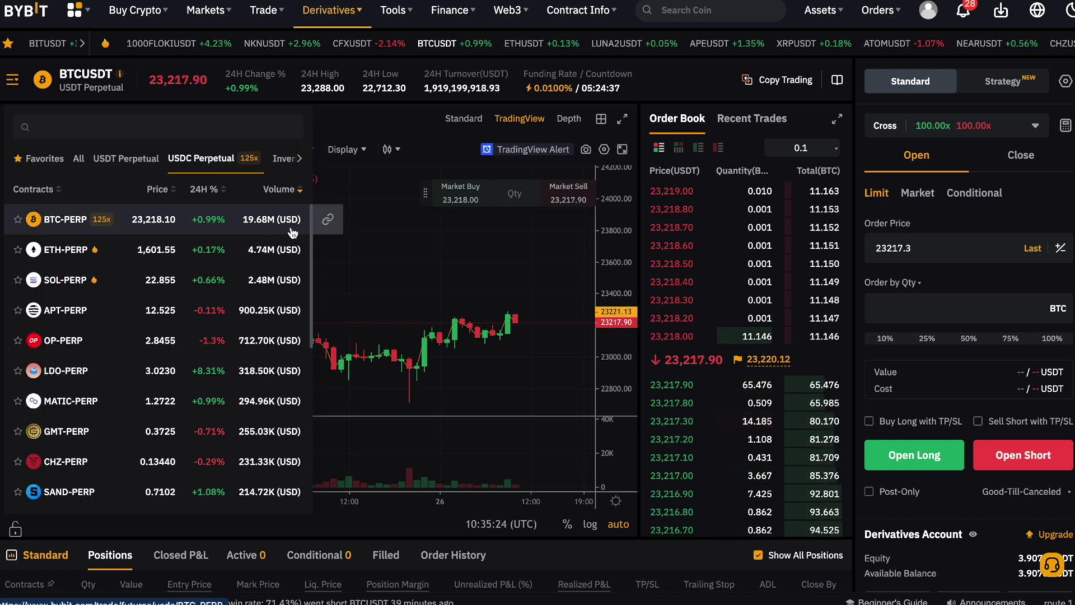
click(118, 167)
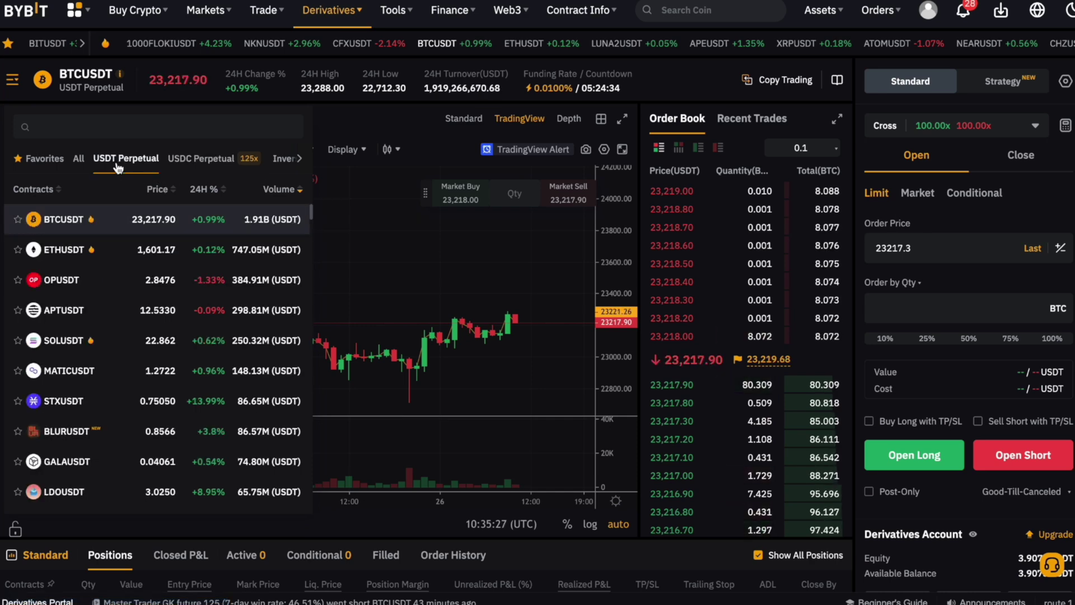
click(64, 220)
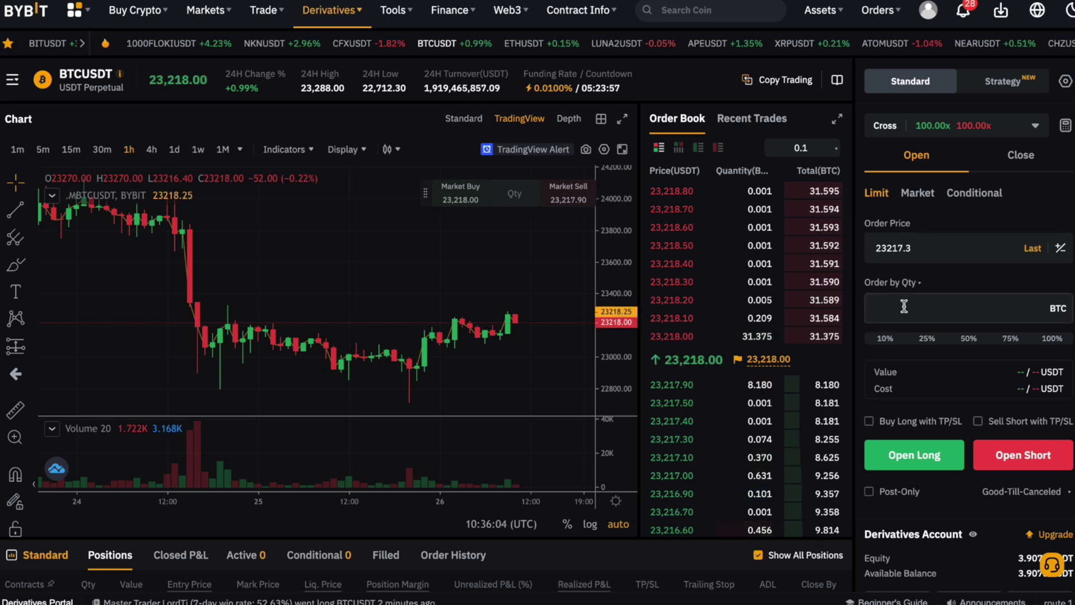
- Open a long BTCUSDT limit order for 0.001 BTC at a price of 23212 USDT
click(901, 307)
text(0.001)
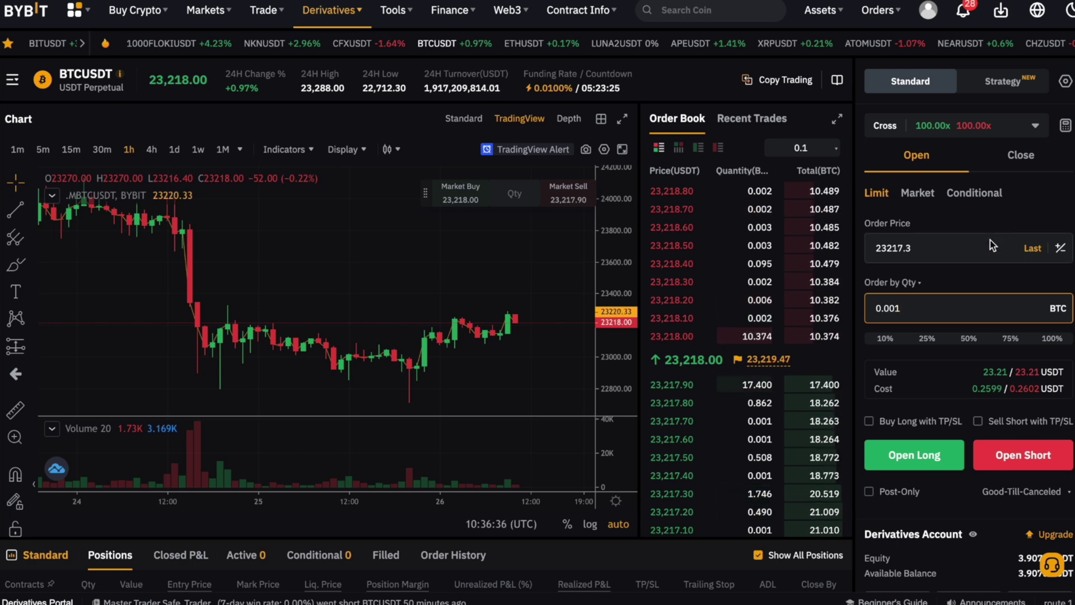
click(1031, 253)
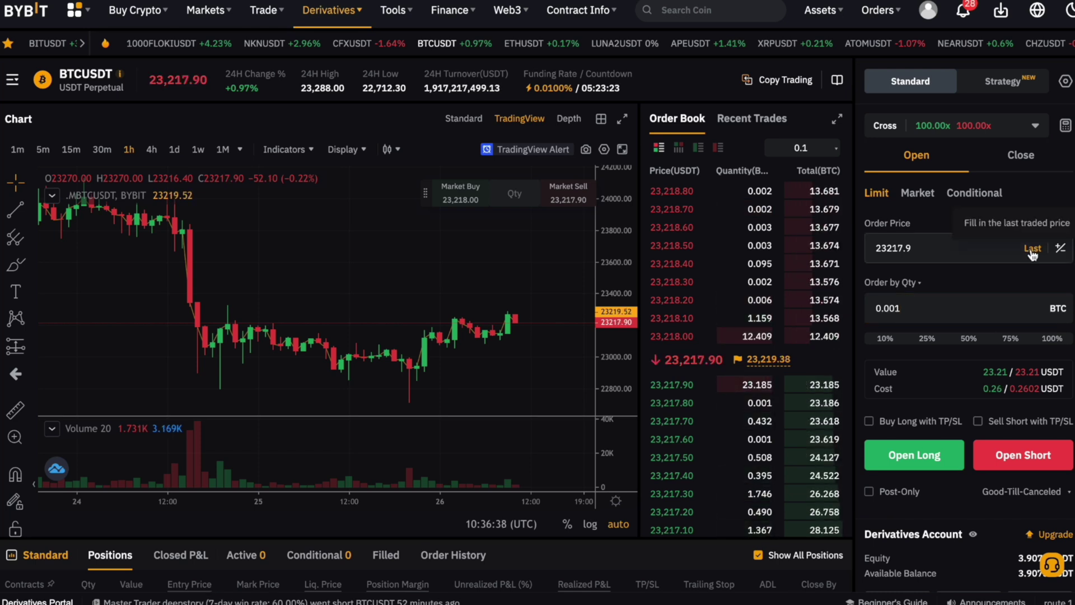
click(948, 251)
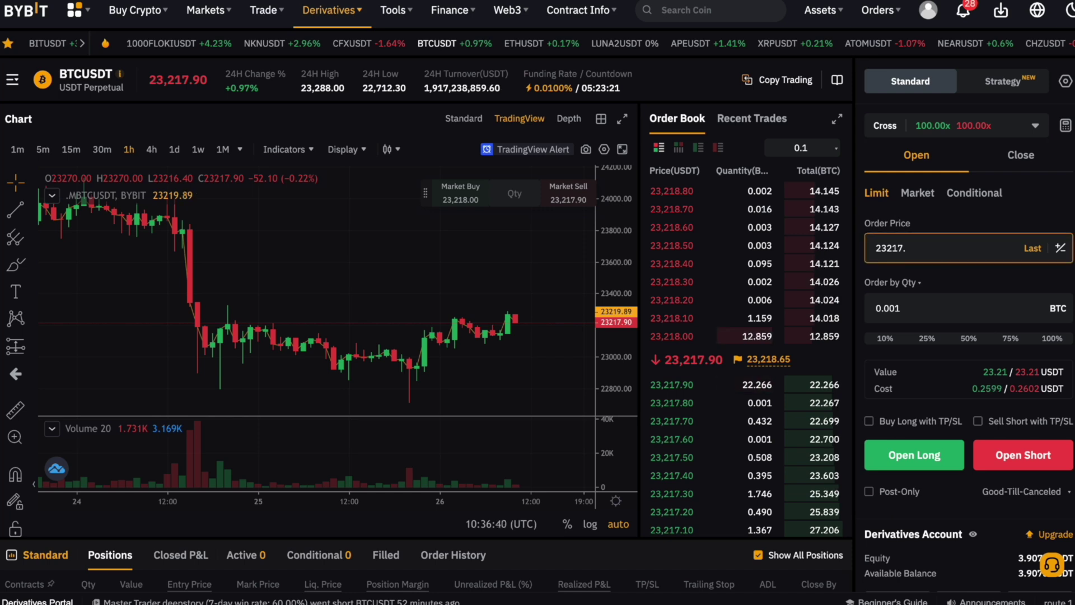
key(BackSpace)
key(BackSpace)
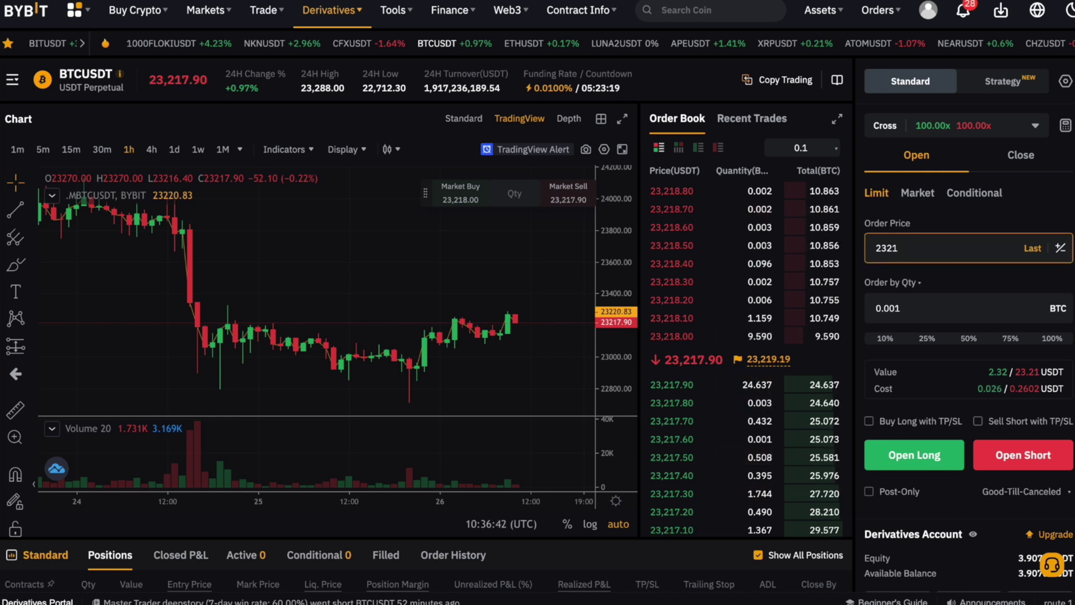
text(2)
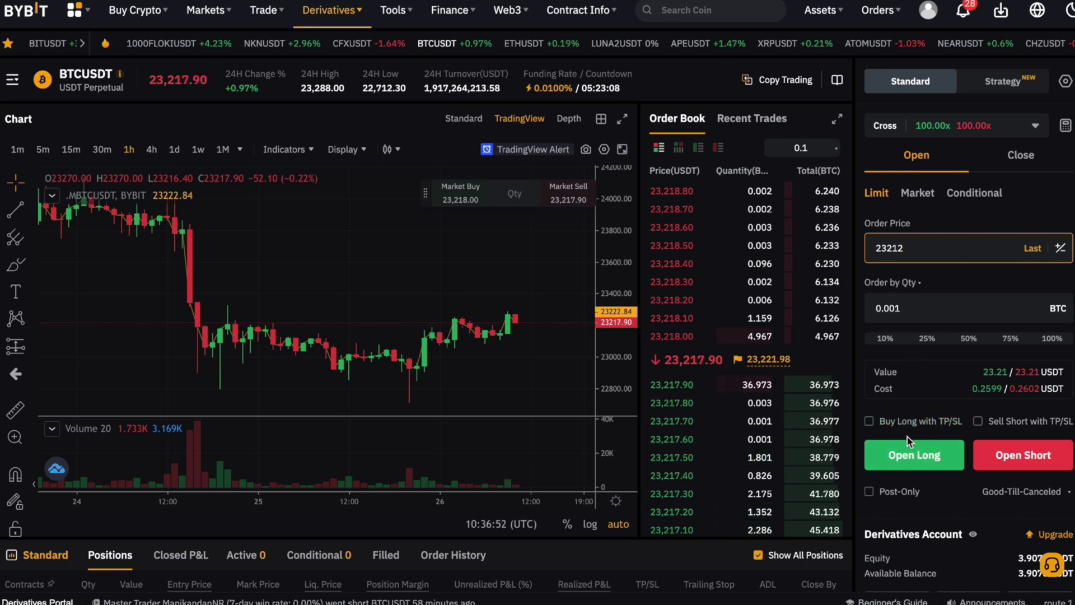
click(910, 451)
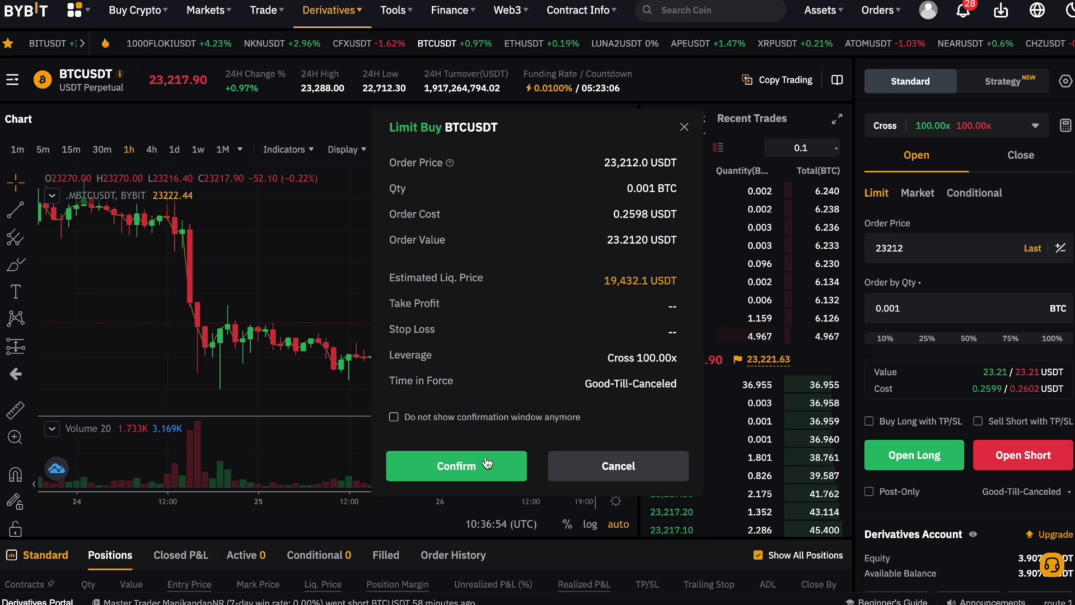
click(486, 464)
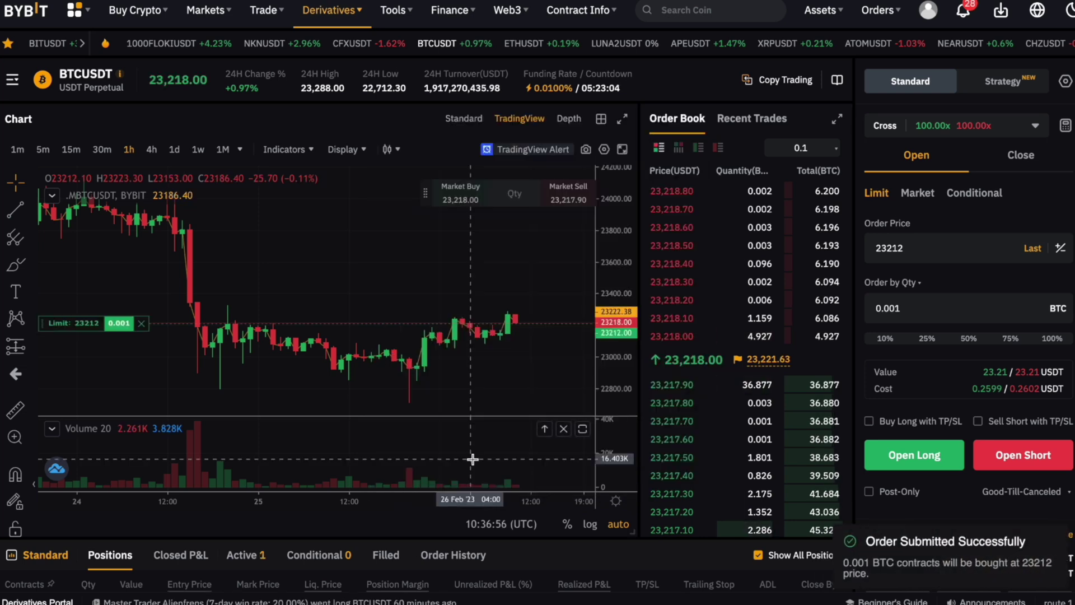
- Check the active orders and the open positions for the BTCUSDT long order
scroll(660, 578, down, 2)
mouse_move(323, 457)
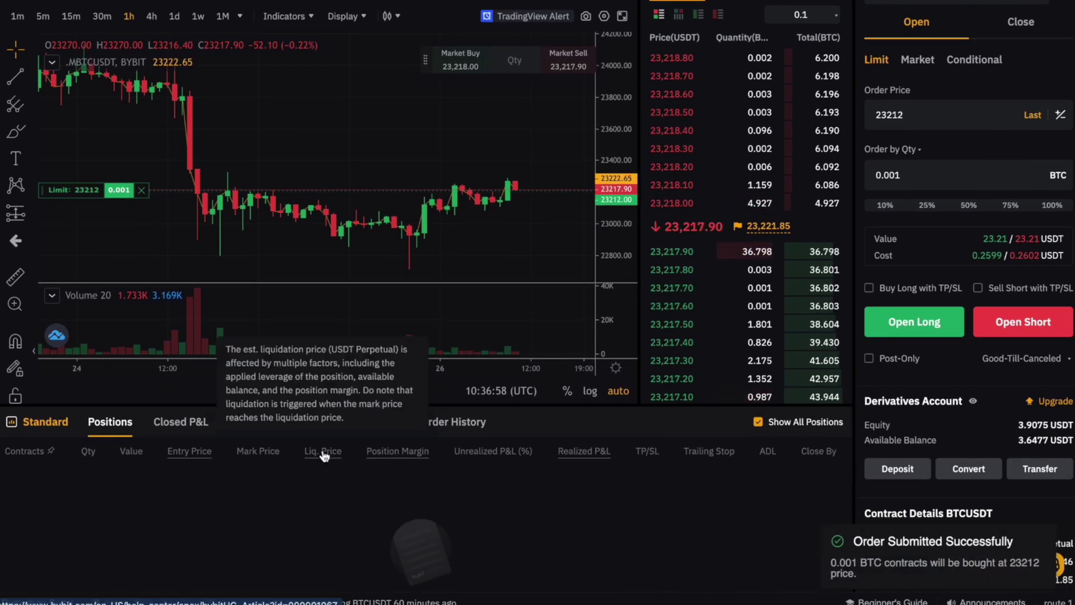
click(244, 422)
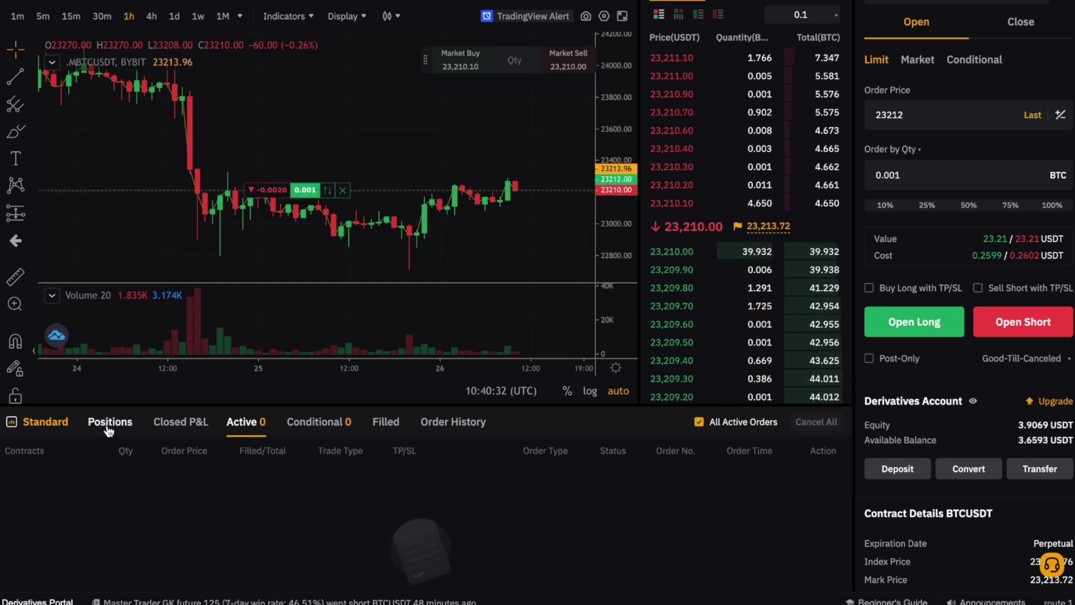
click(108, 426)
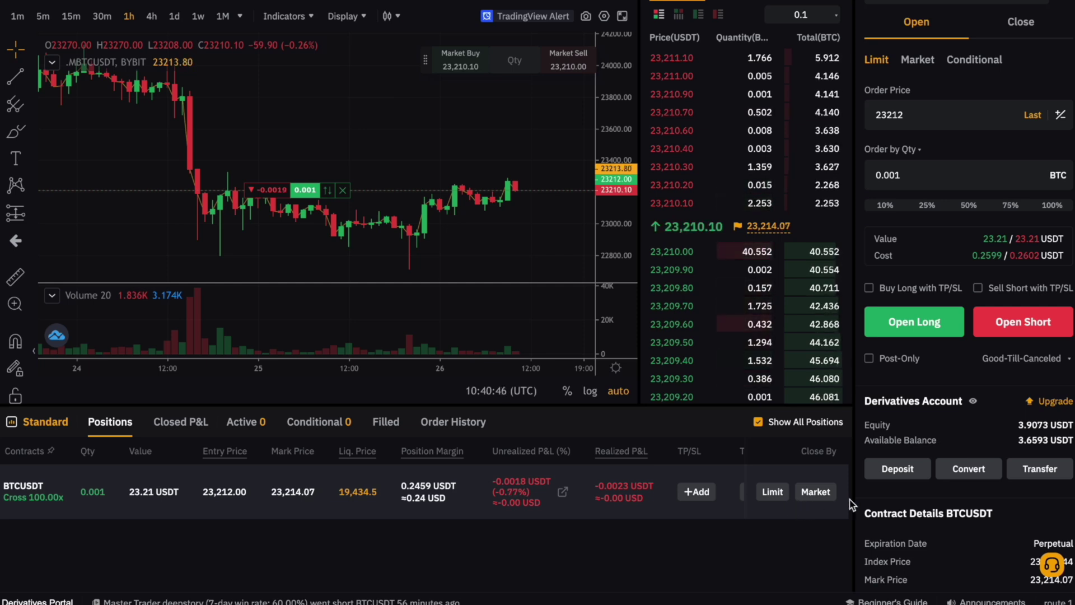
- Close 100% of the 0.001 BTC BTCUSDT long position at market price
click(815, 493)
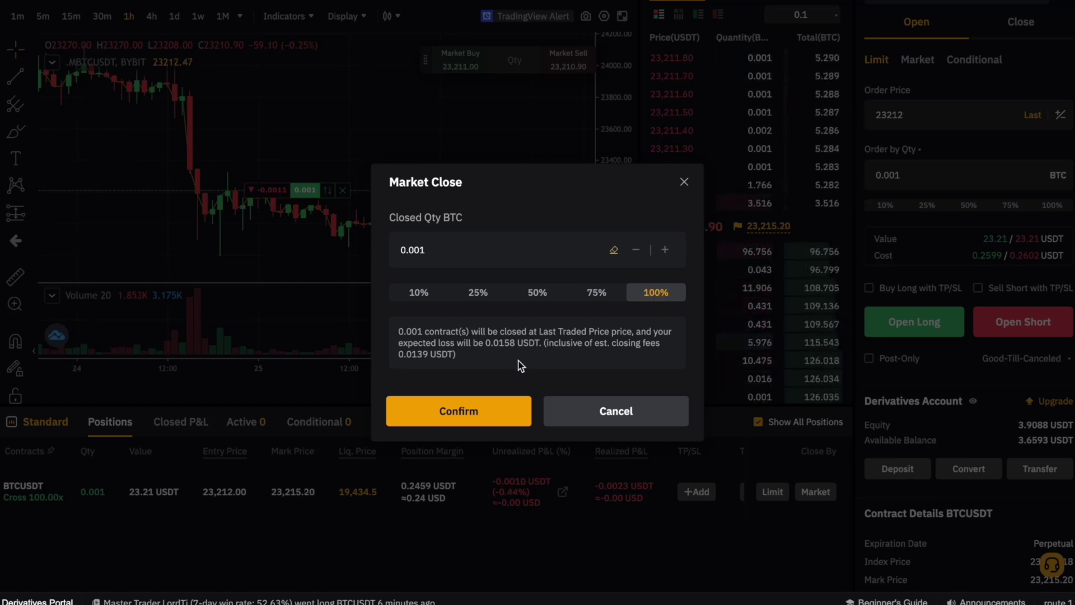
click(457, 411)
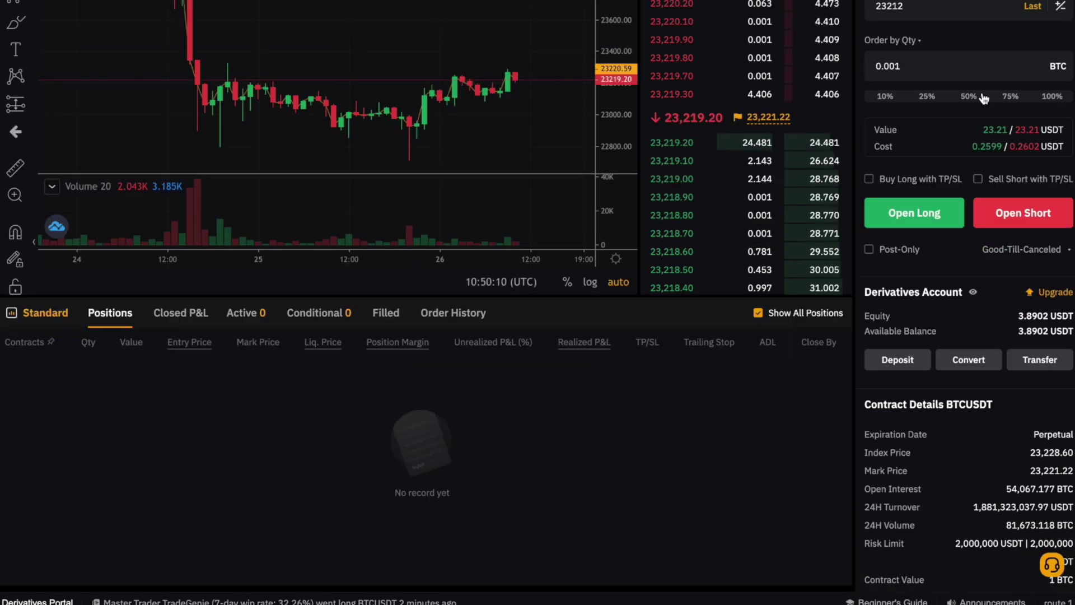
- Try a long leverage of 32.5x for BTCUSDT in the cross margin mode settings
scroll(983, 98, up, 2)
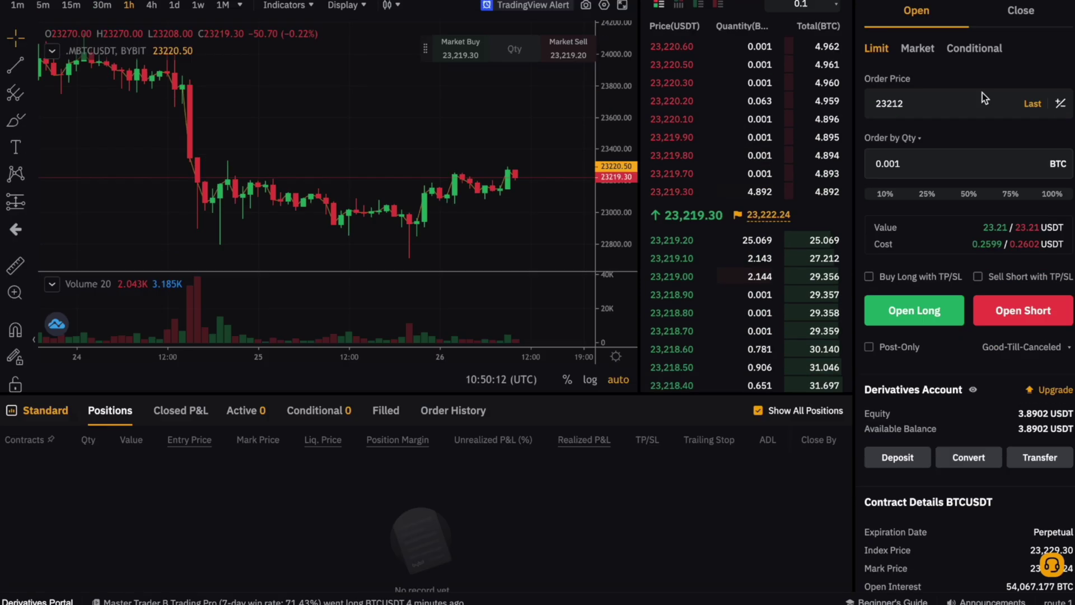
scroll(984, 99, up, 3)
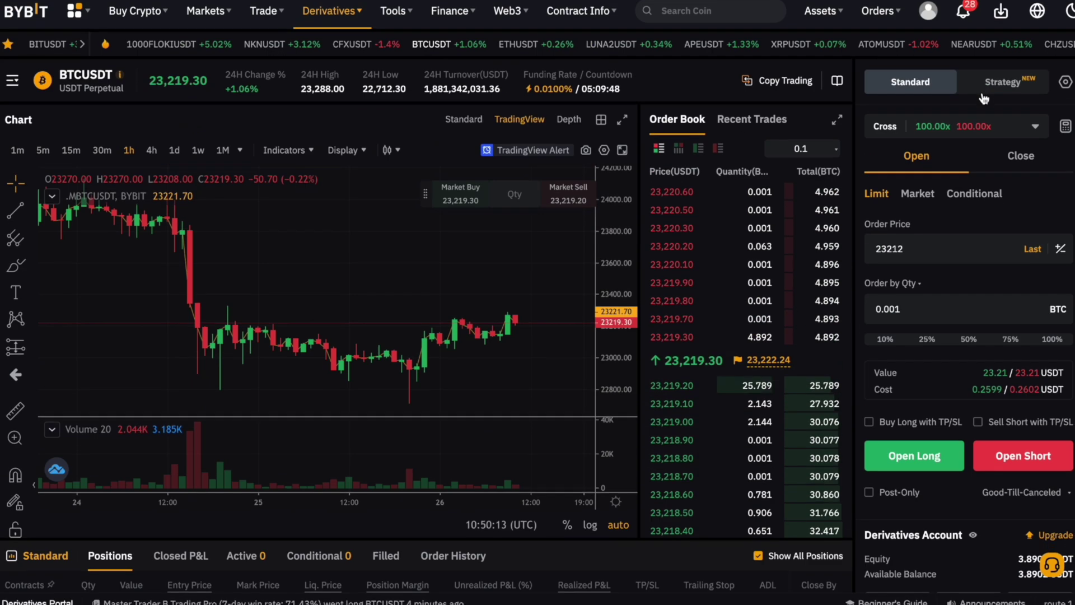
click(956, 137)
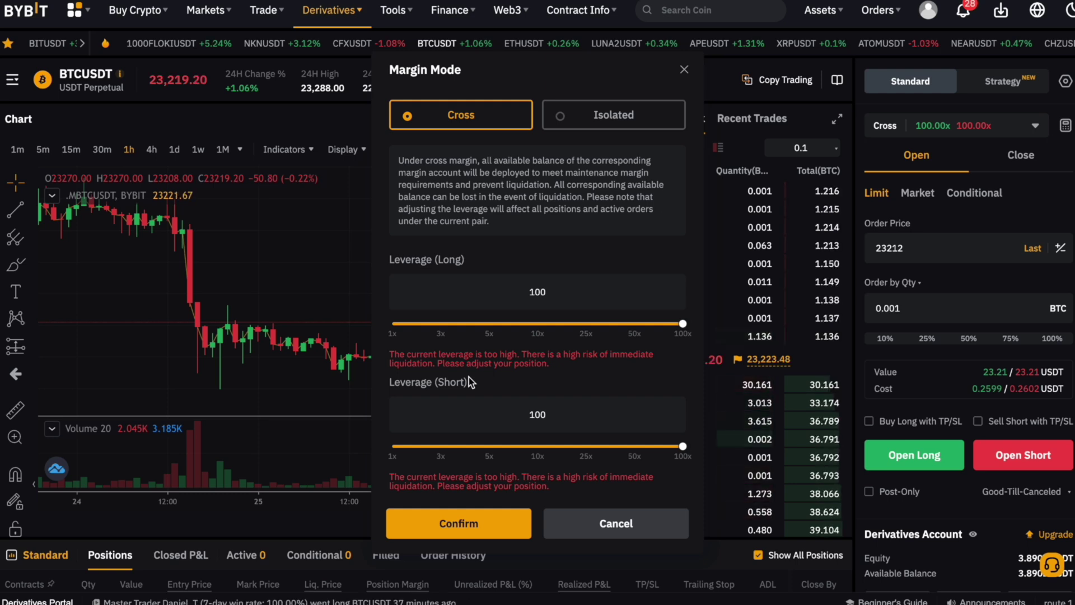
drag(683, 328, 601, 329)
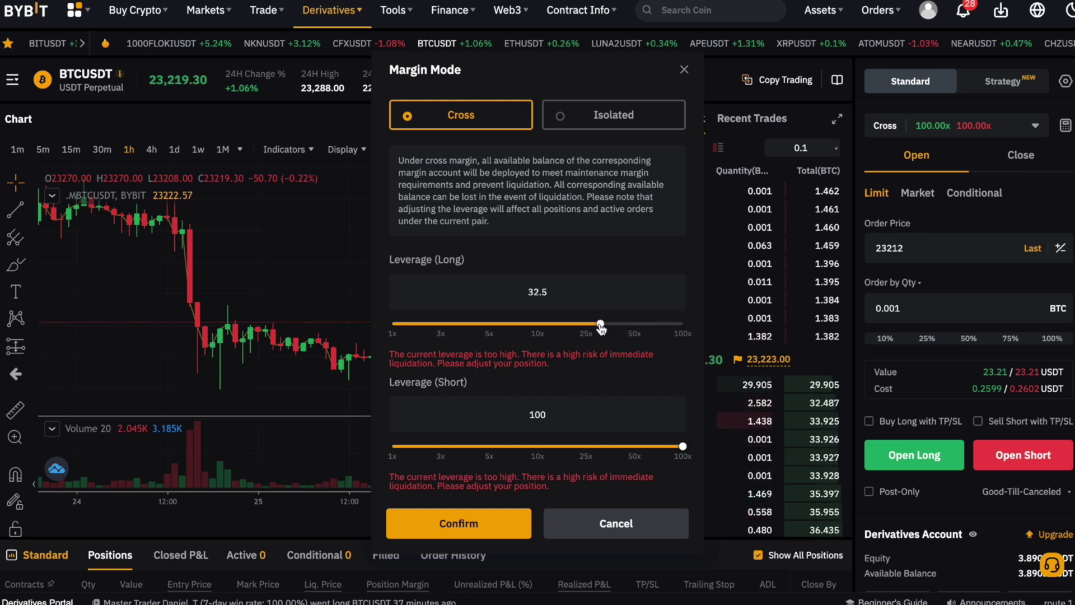
mouse_move(667, 447)
mouse_down()
mouse_move(575, 448)
mouse_move(684, 447)
mouse_up()
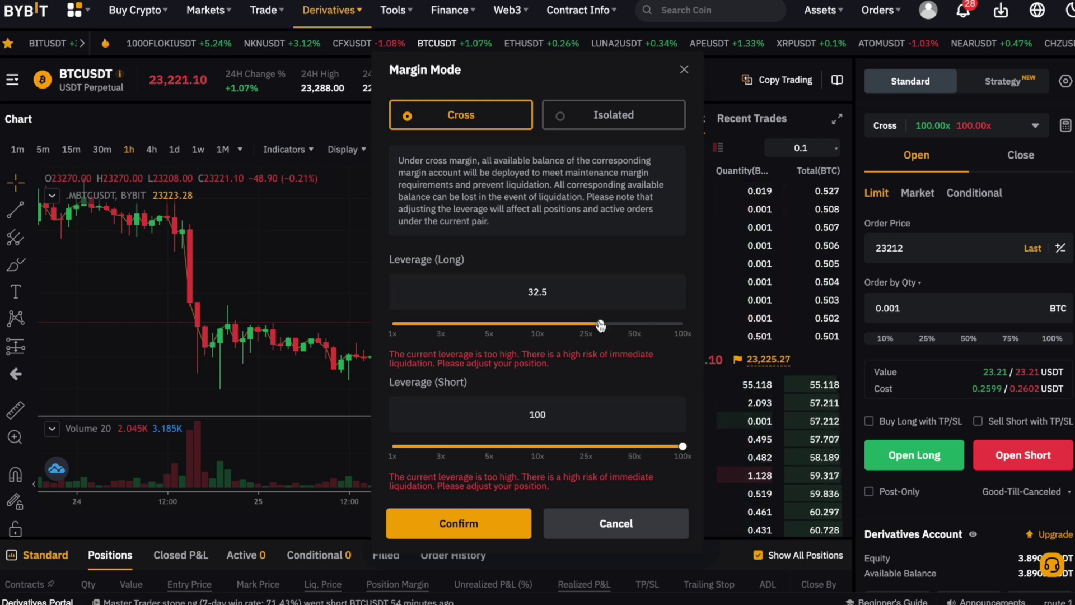
drag(624, 327, 702, 327)
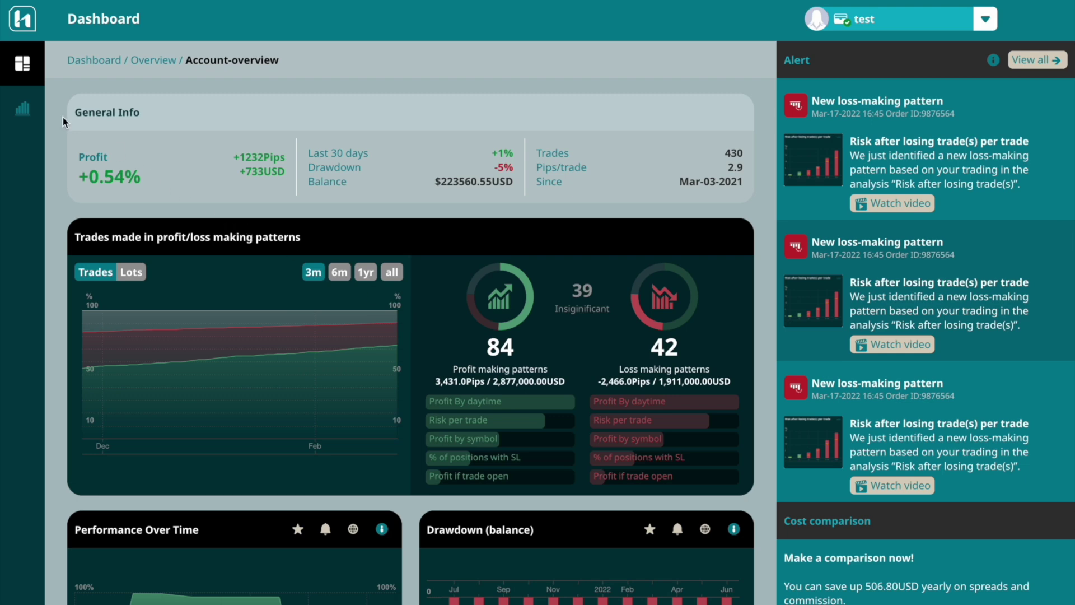
- Switch to the hoc-trade dashboard and examine the Risk Management analysis, including the percentage of positions with a stop loss over time
mouse_move(22, 108)
click(137, 269)
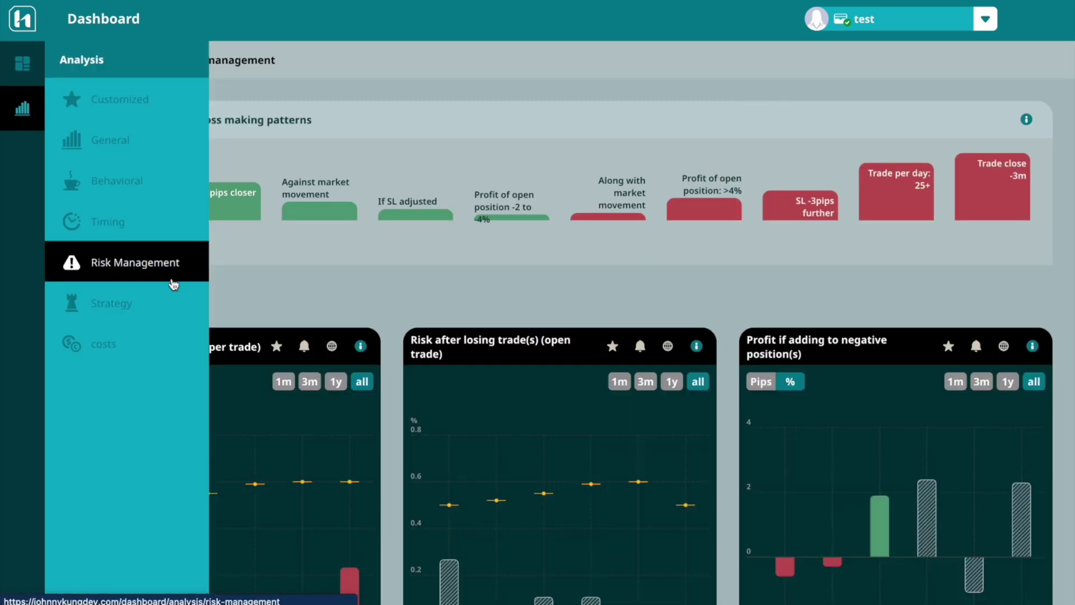
scroll(344, 286, down, 6)
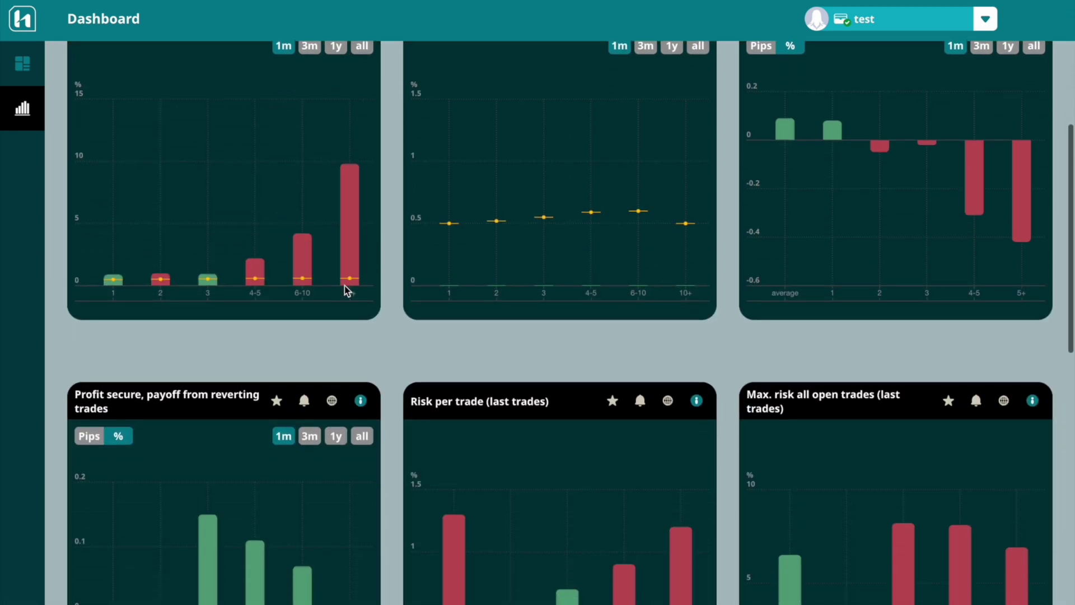
scroll(344, 285, down, 10)
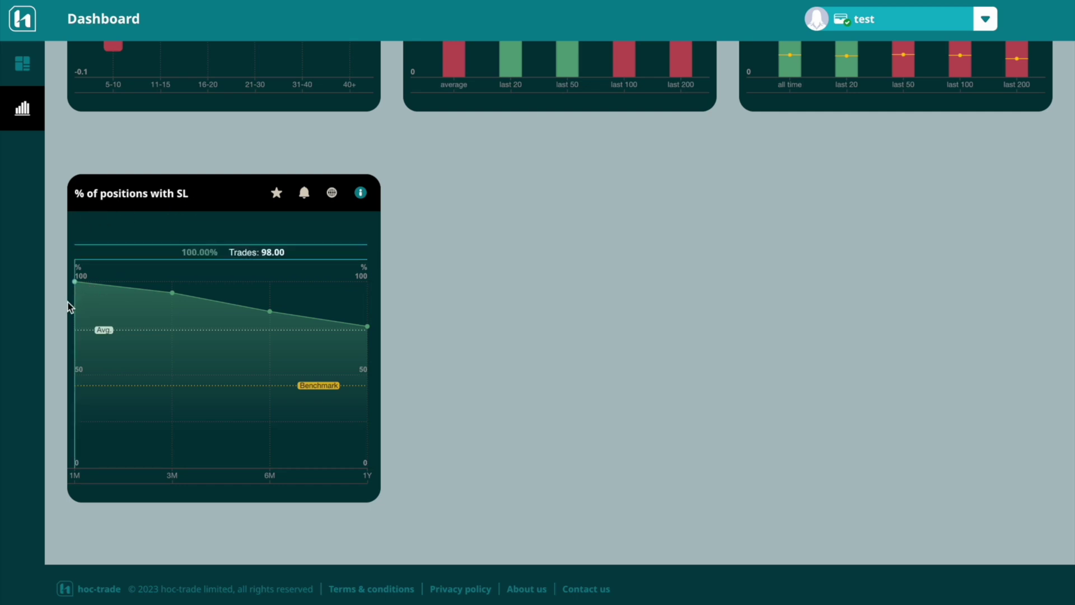
mouse_move(77, 305)
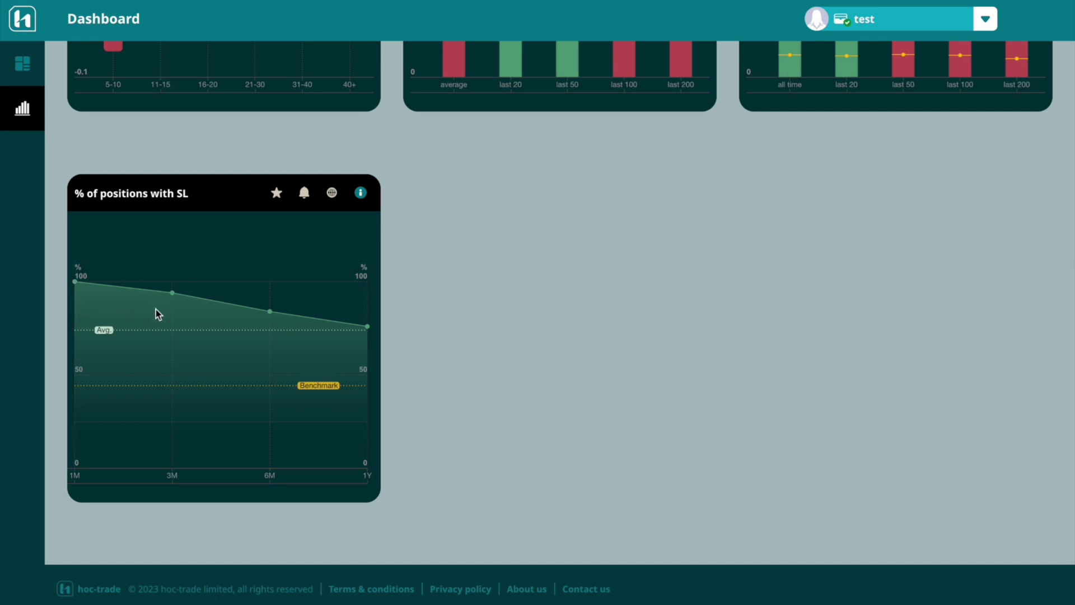
mouse_move(174, 311)
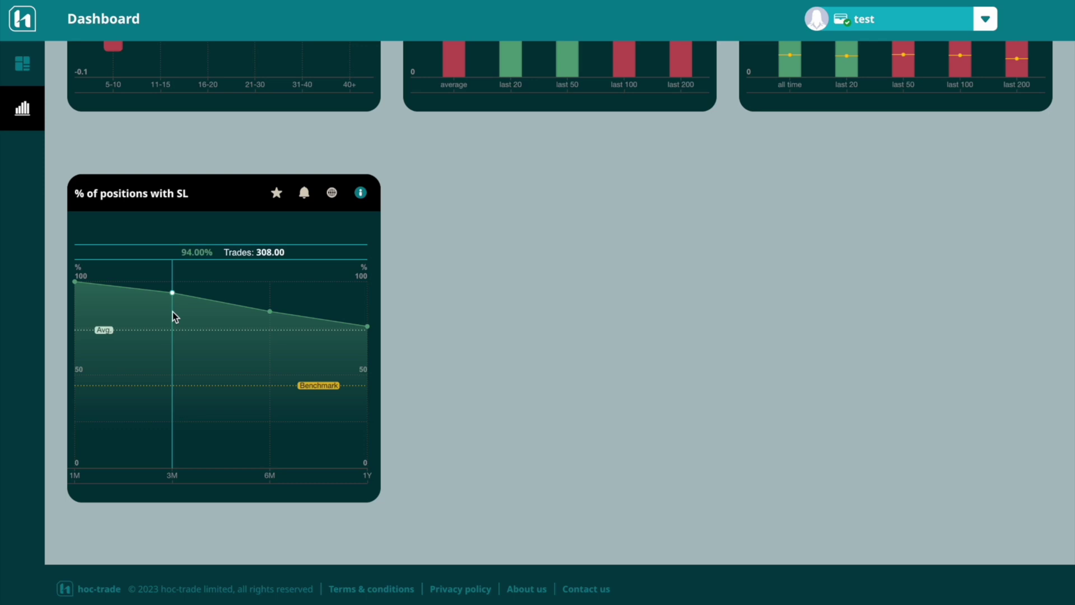
- Open the Timing analysis and examine the profit charts for earlier or later trades and closer or further take profit and stop loss
click(23, 111)
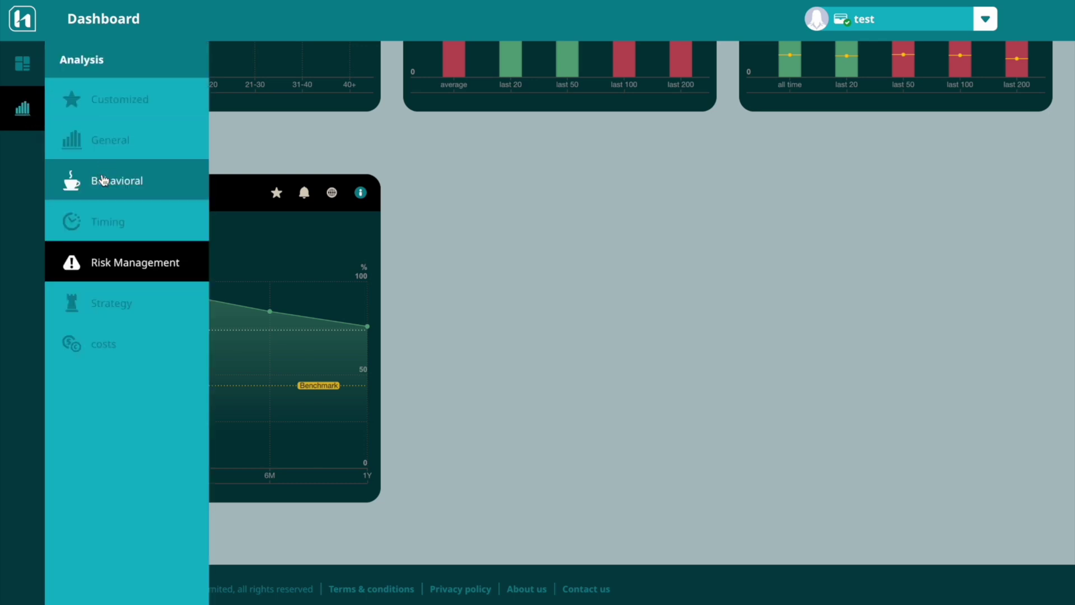
click(108, 220)
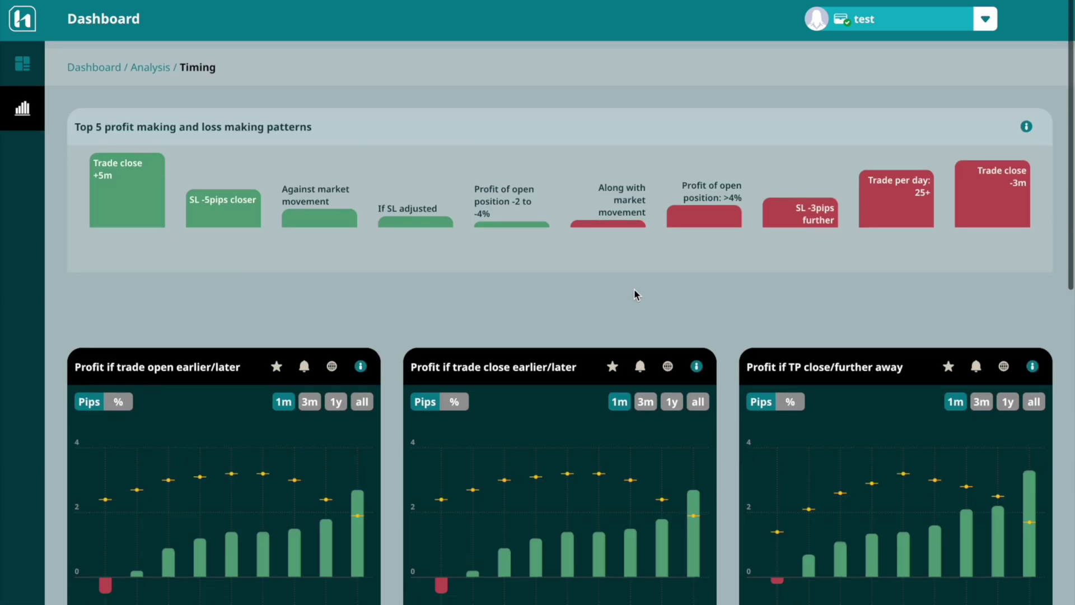
scroll(636, 295, down, 4)
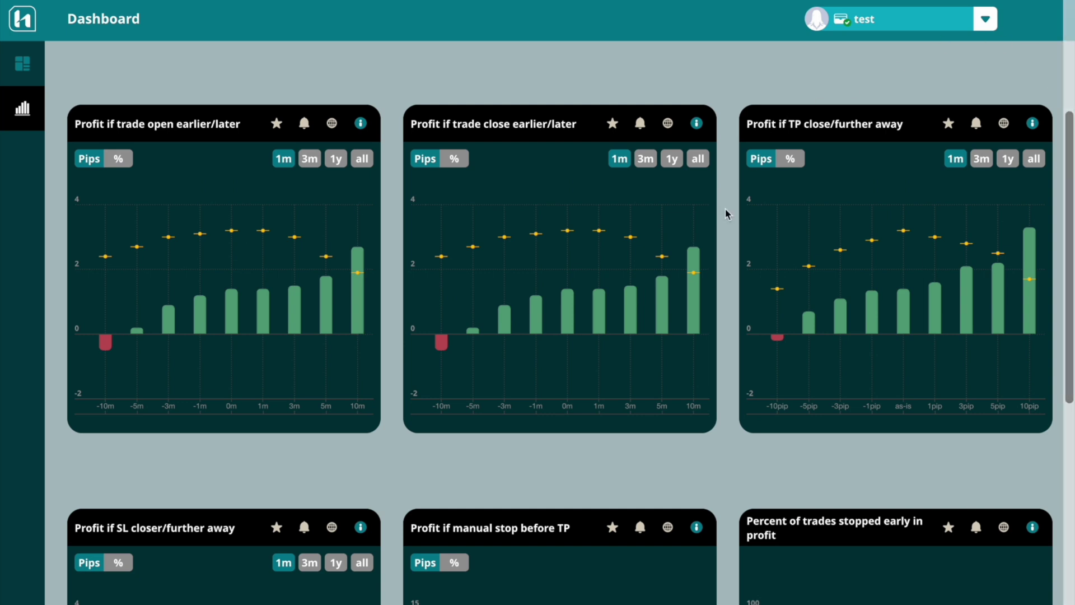
scroll(692, 426, down, 5)
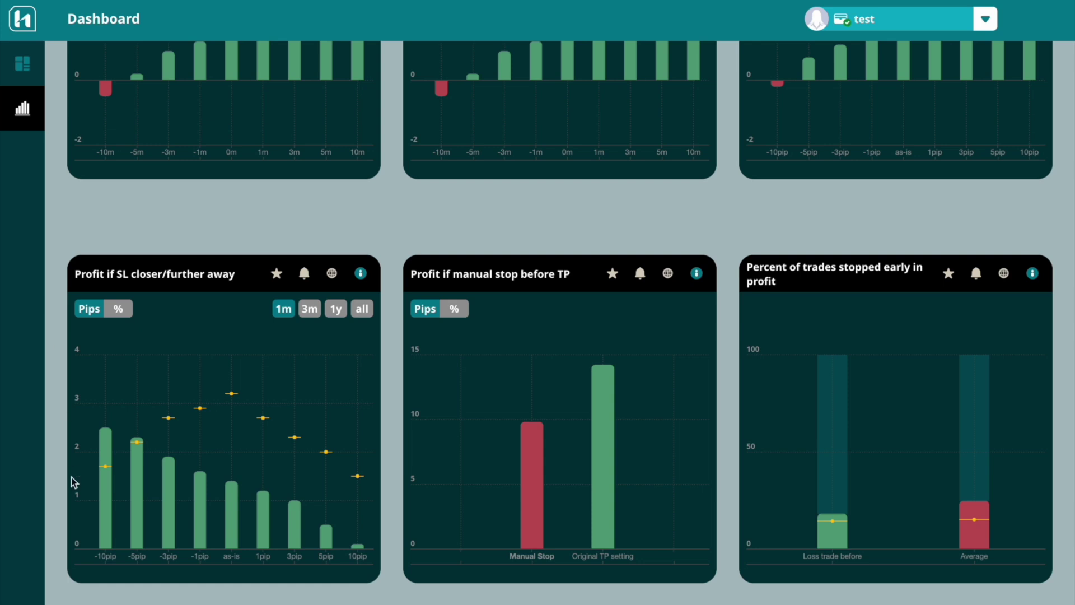
mouse_move(104, 508)
scroll(241, 519, up, 8)
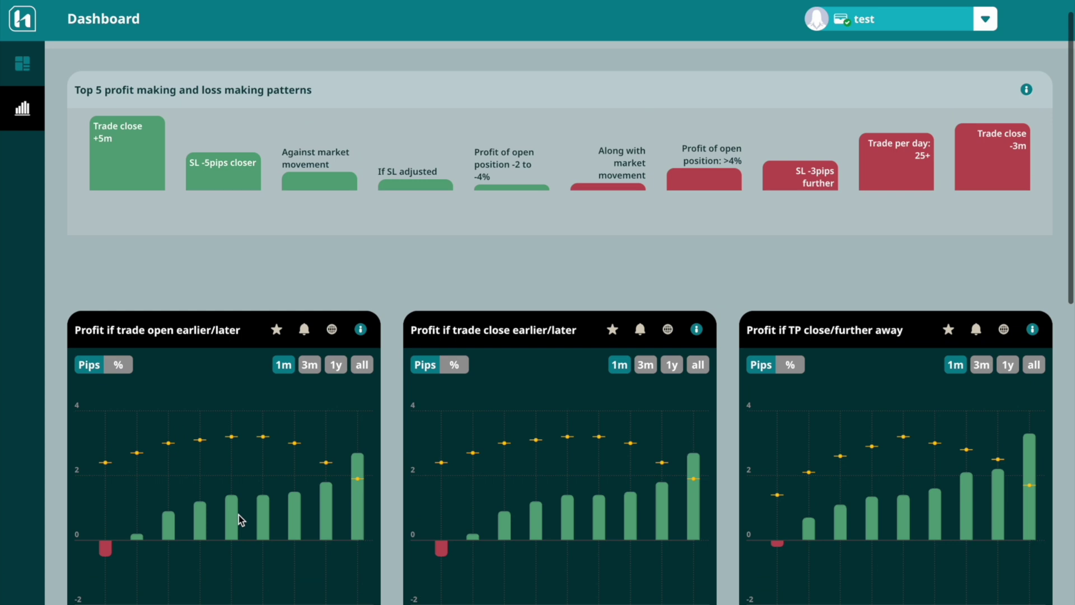
- Open the Behavioral analysis and examine the charts for trades per day, breaks between trades, open symbols and profit after losses
mouse_move(22, 118)
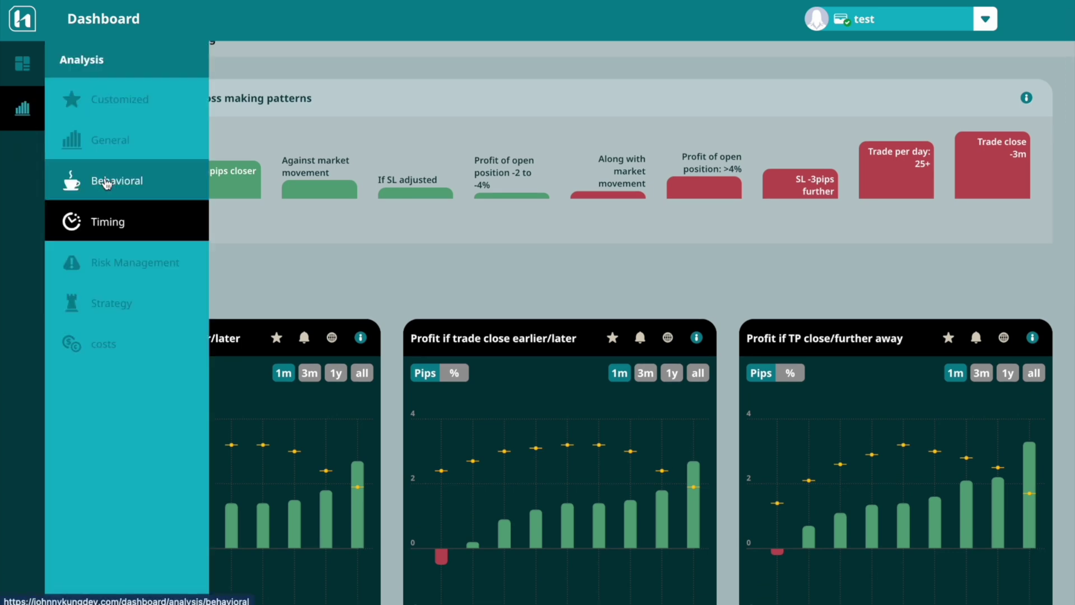
click(107, 183)
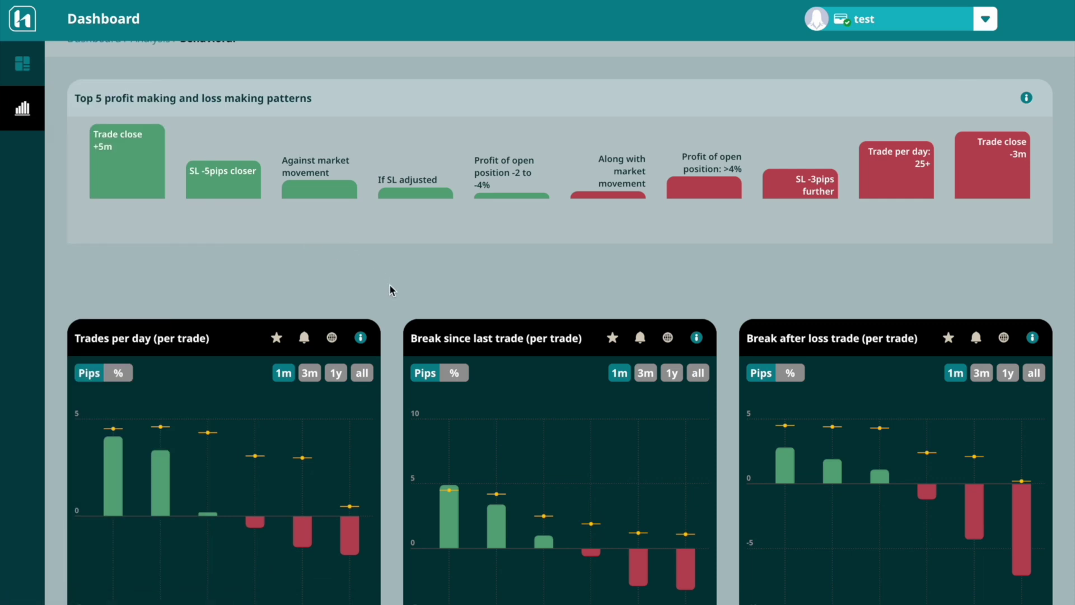
scroll(388, 283, down, 4)
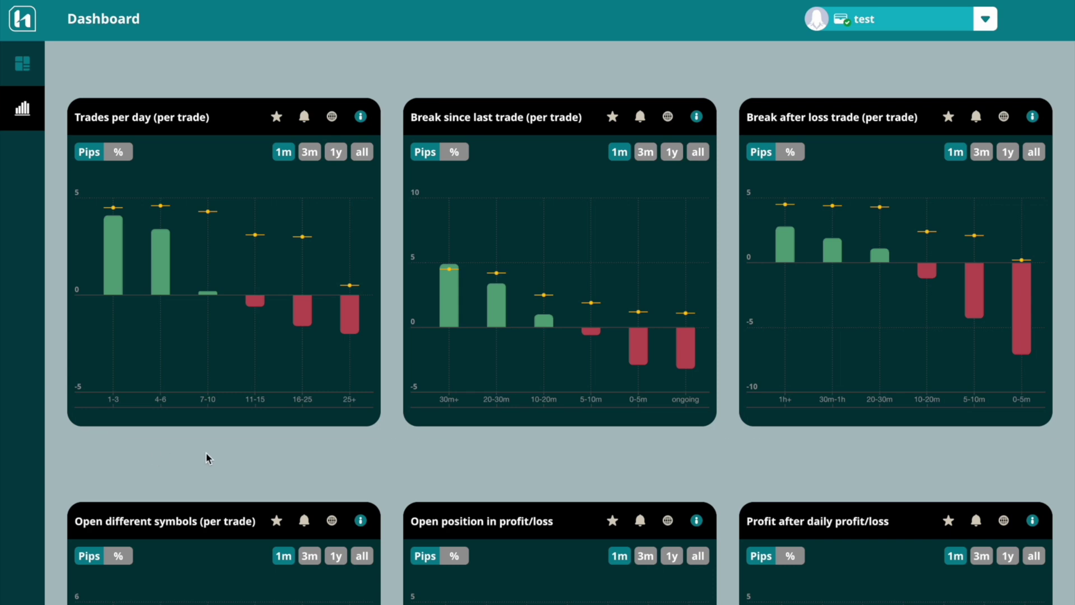
scroll(207, 457, down, 5)
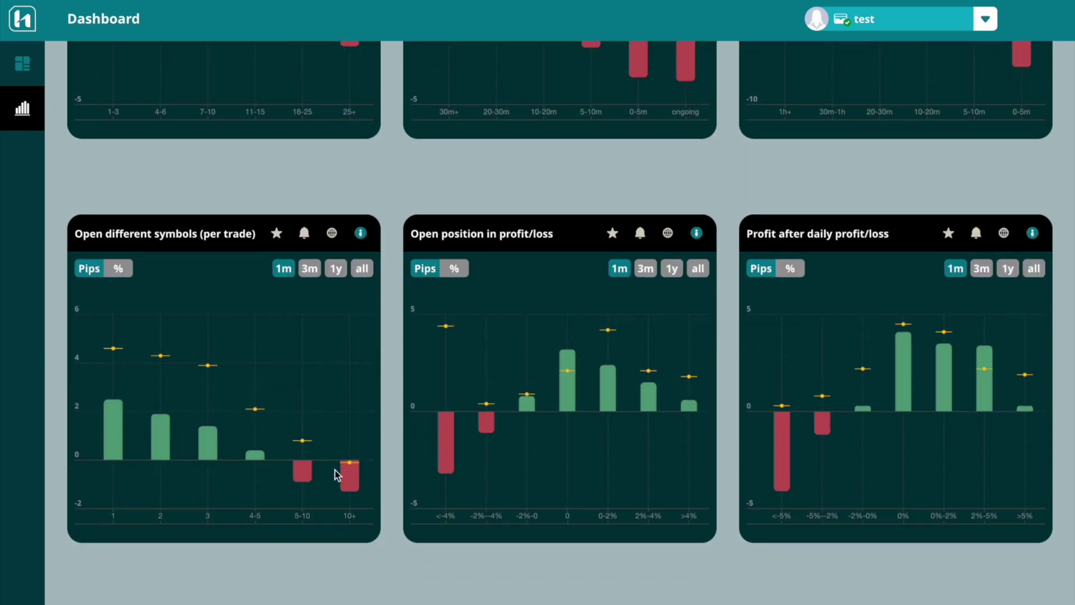
scroll(337, 474, up, 5)
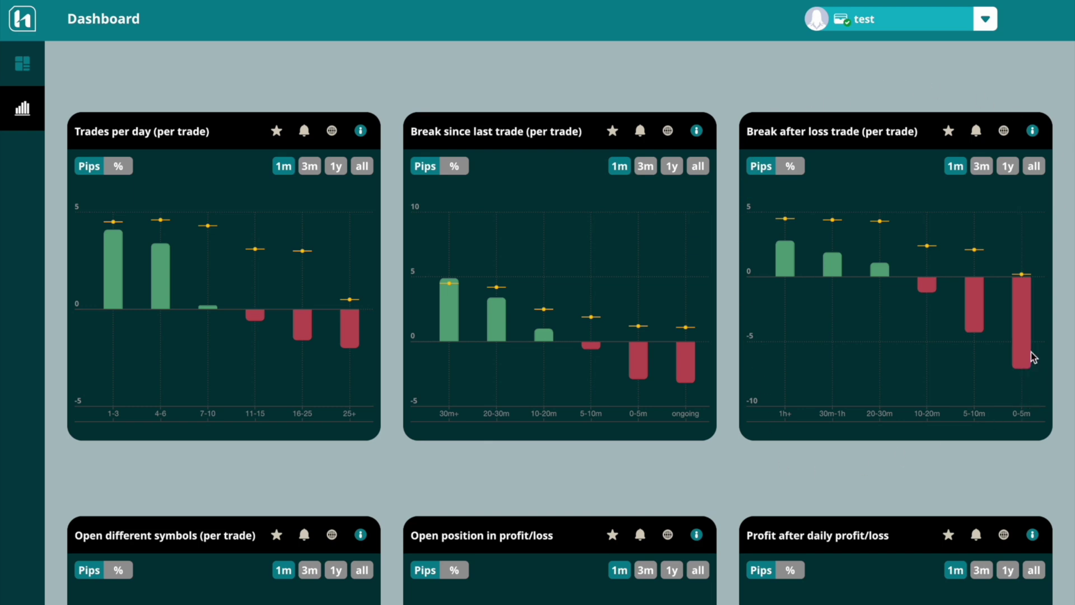
mouse_move(980, 311)
mouse_move(933, 290)
- Open the Strategy analysis and examine the profit in high versus low volatility
mouse_move(32, 102)
click(119, 317)
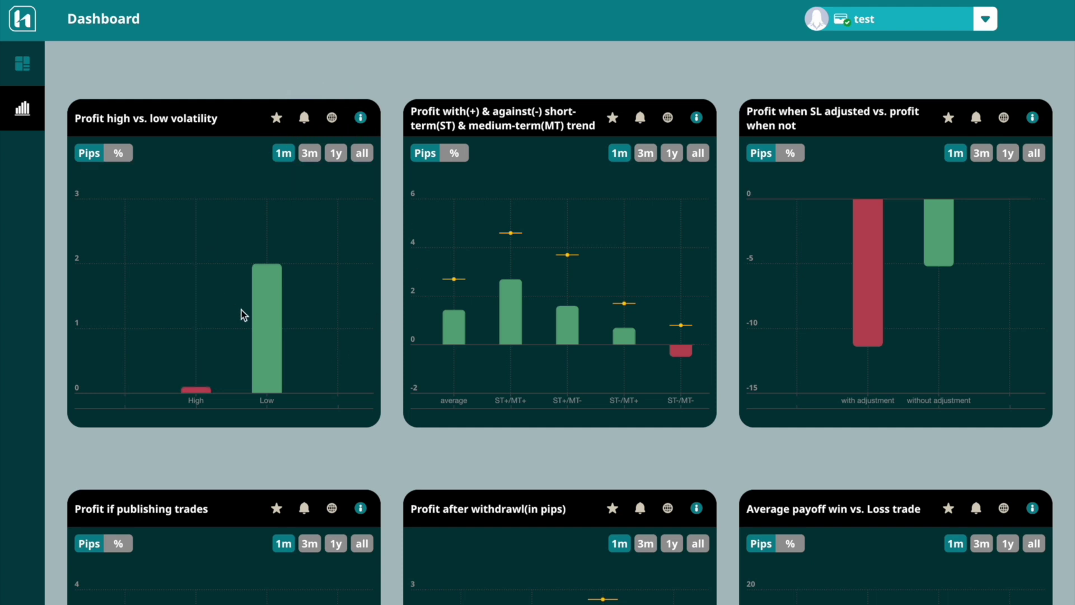
mouse_move(271, 329)
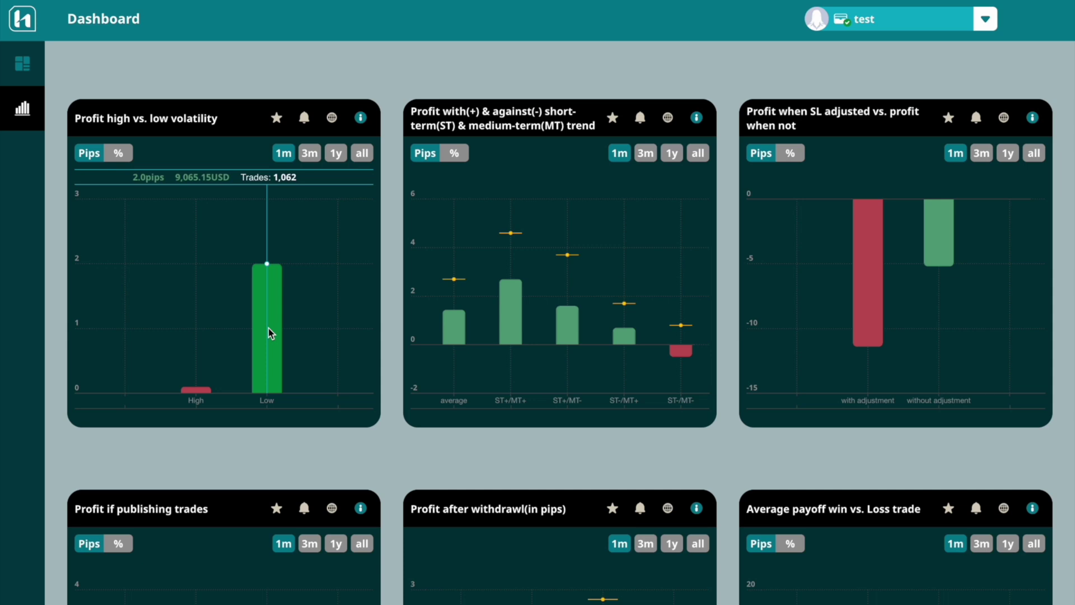
mouse_move(22, 108)
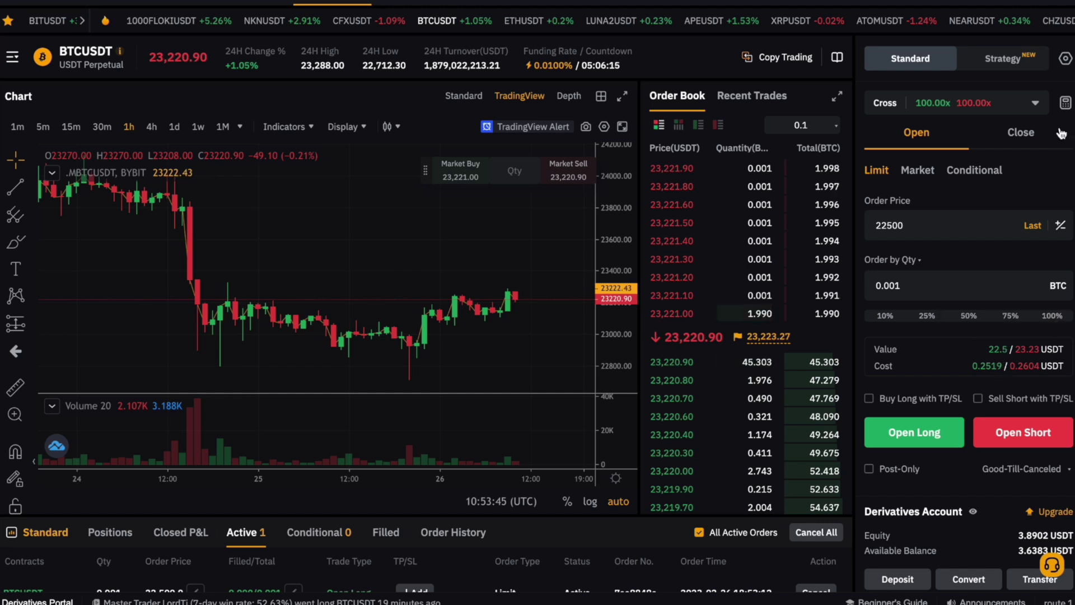
- Switch to Bybit's BTCUSDT limit order form, enable Sell Short with TP/SL and set the take profit to 50%
mouse_move(905, 131)
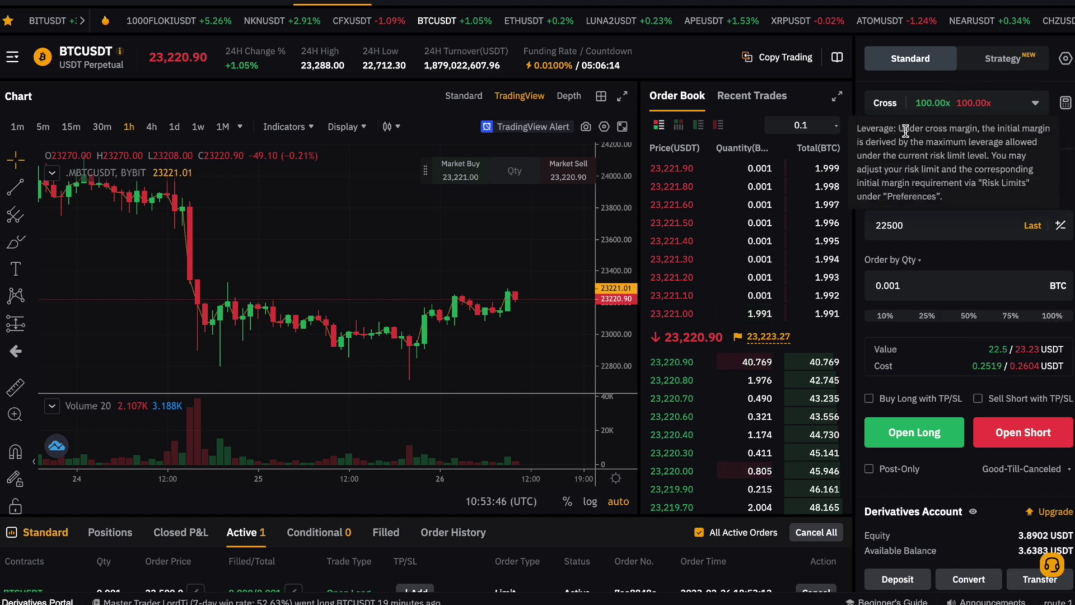
click(869, 400)
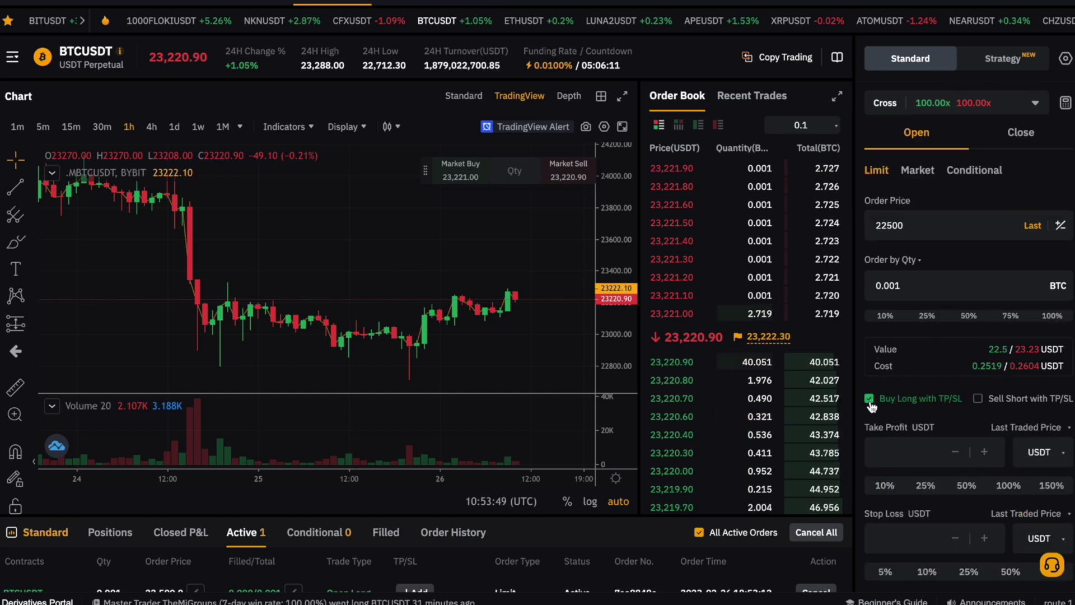
click(869, 399)
click(976, 398)
scroll(974, 468, down, 1)
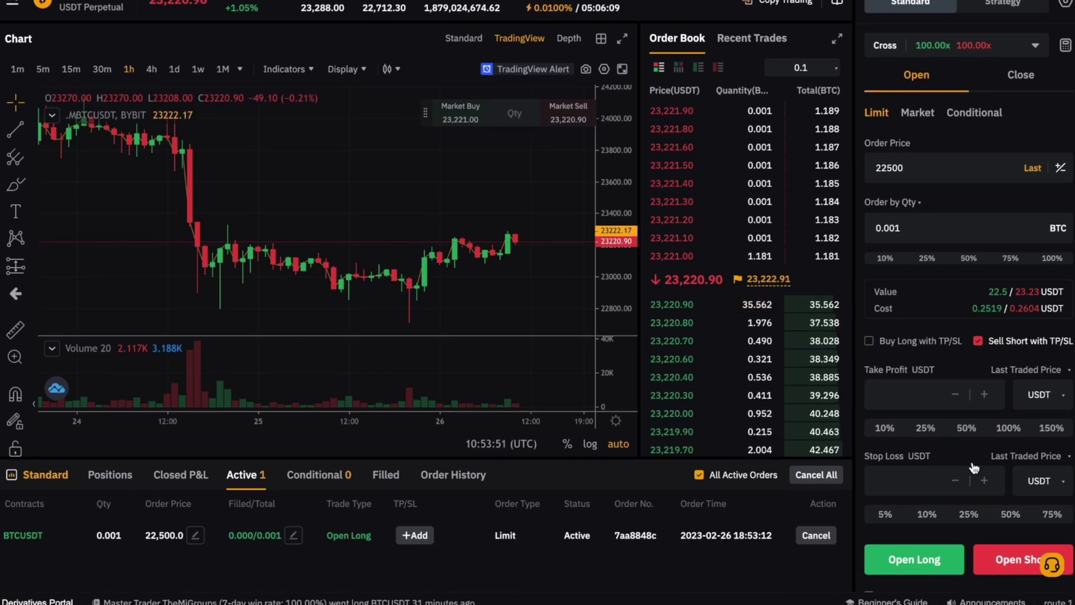
click(929, 429)
click(972, 428)
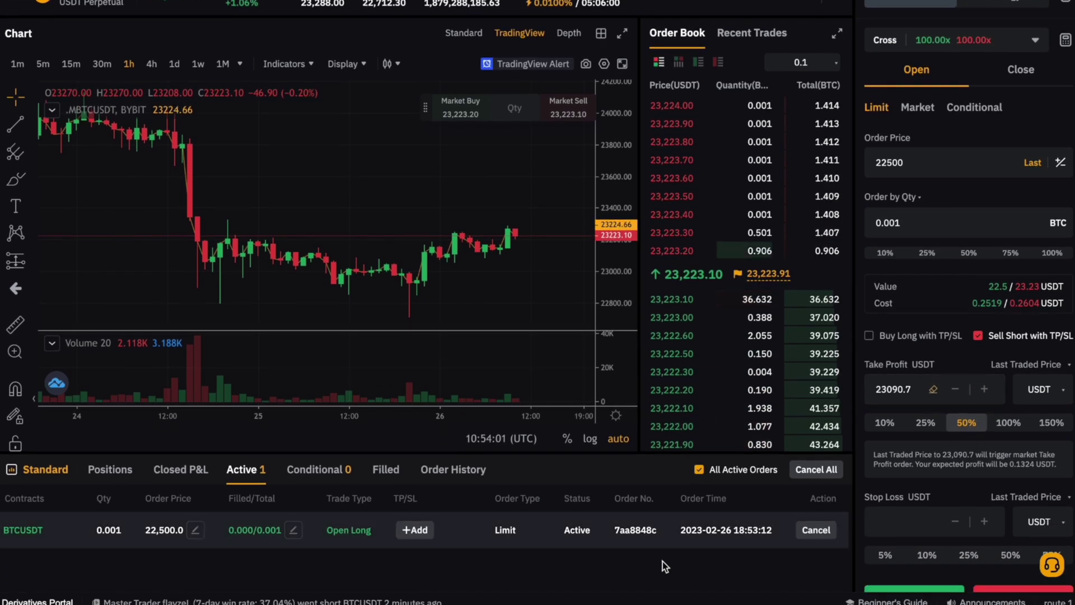
- View the take profit and stop loss settings of the active BTCUSDT long order, then dismiss them
scroll(633, 572, down, 2)
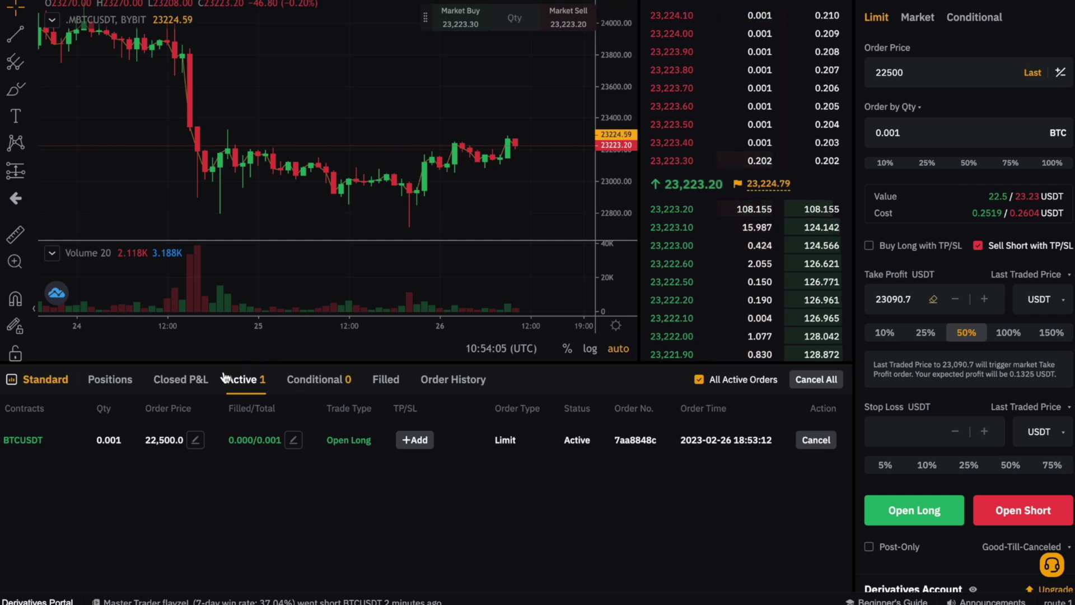
click(409, 441)
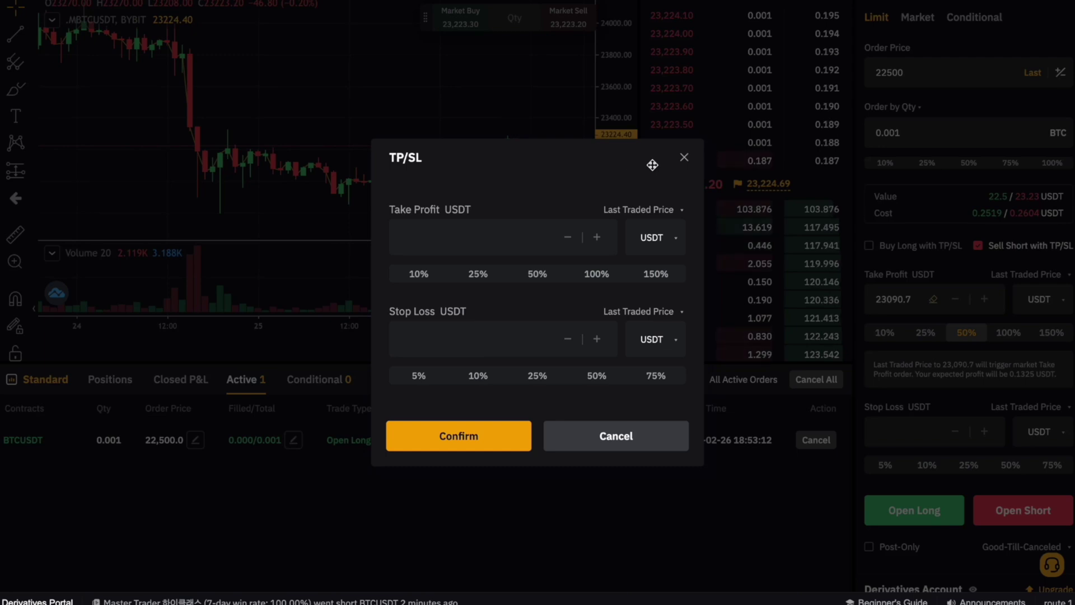
click(683, 161)
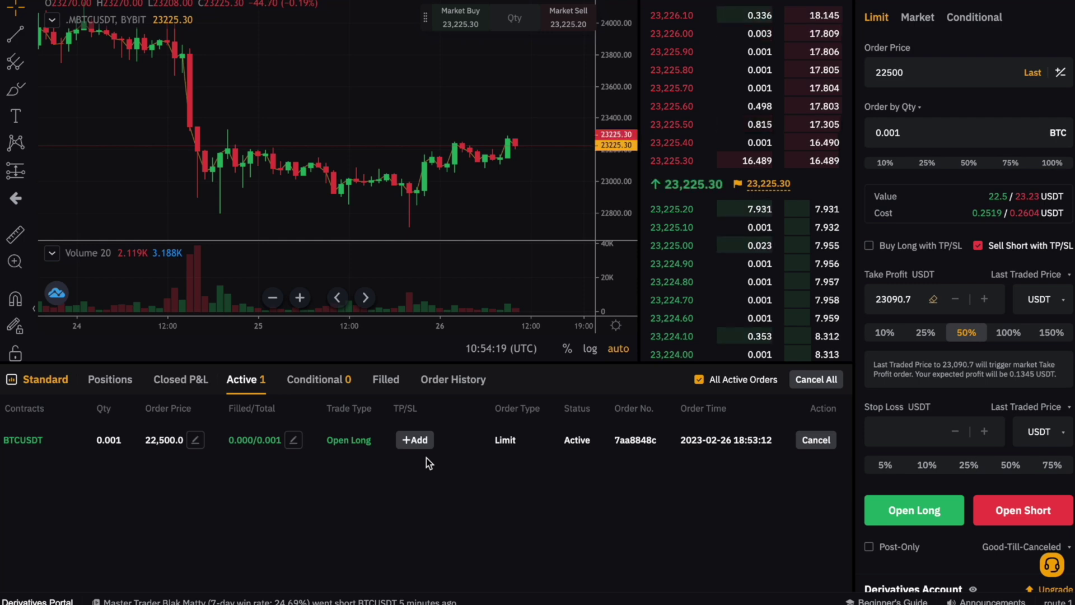
- Change the BTCUSDT order form to the Conditional order type
scroll(426, 458, up, 3)
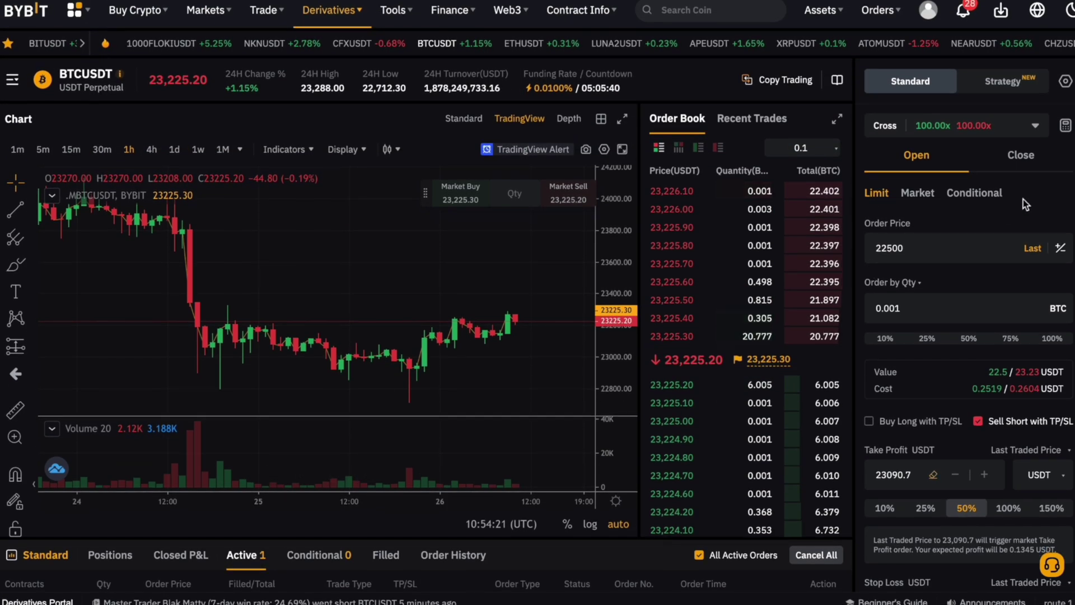
click(974, 194)
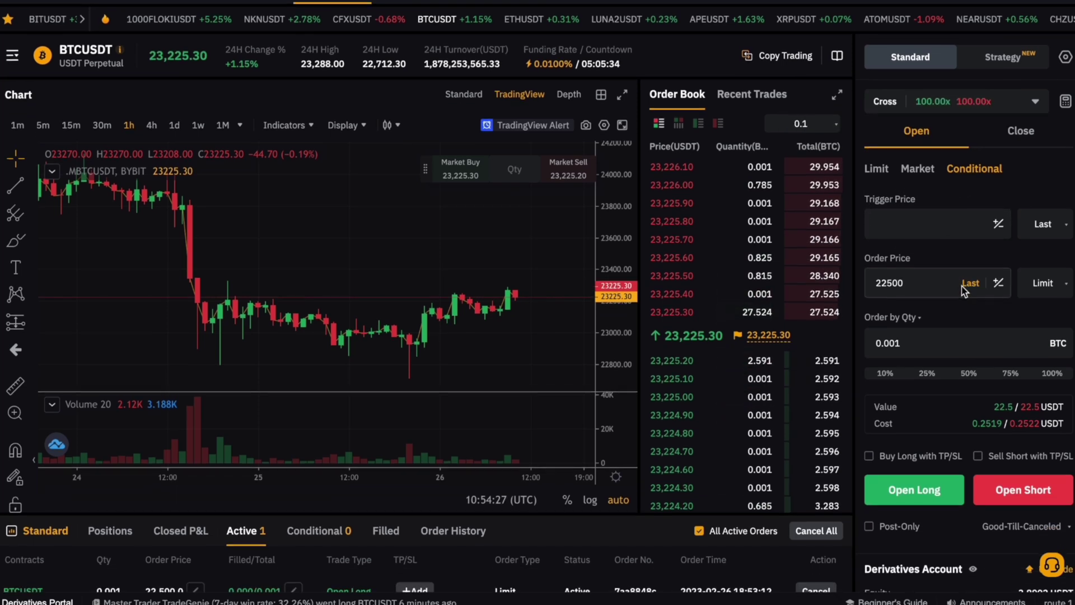
scroll(966, 291, down, 1)
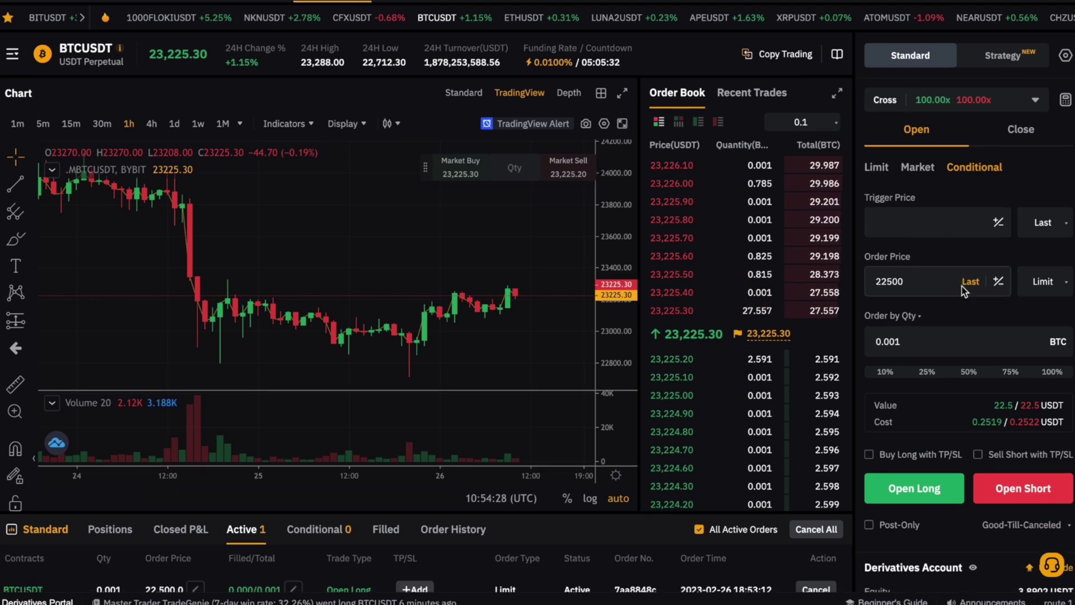
click(1044, 282)
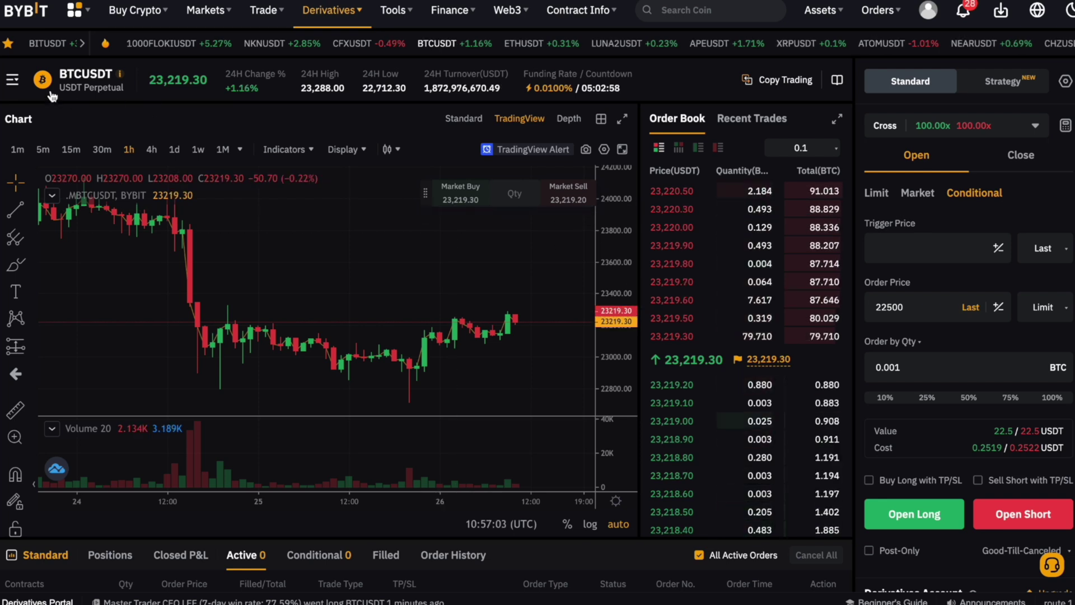
- Switch the traded contract from BTCUSDT to the BTCUSD inverse perpetual
click(51, 95)
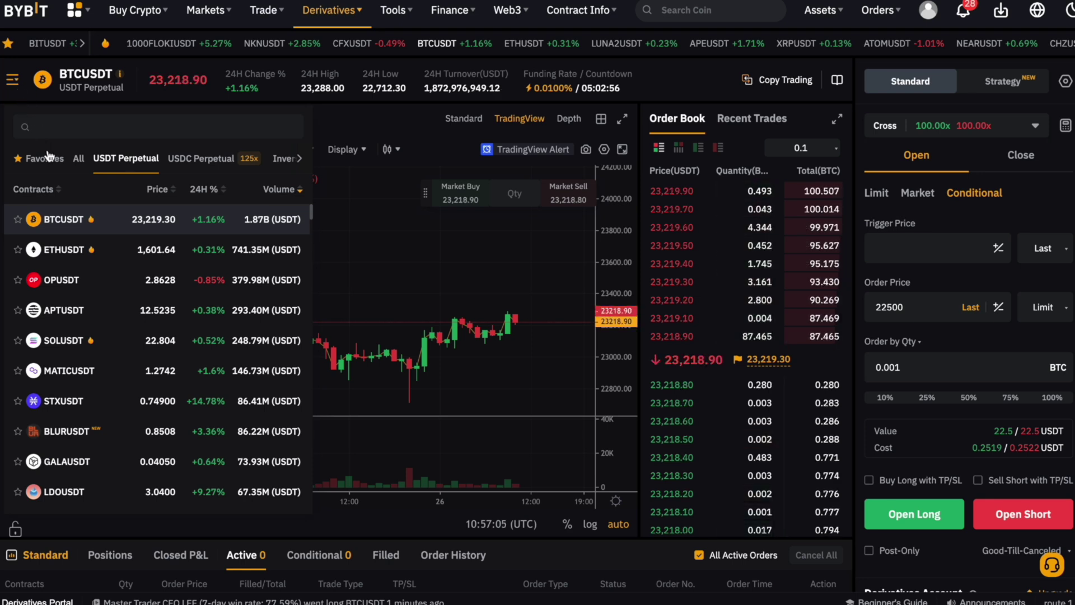
scroll(168, 158, right, 2)
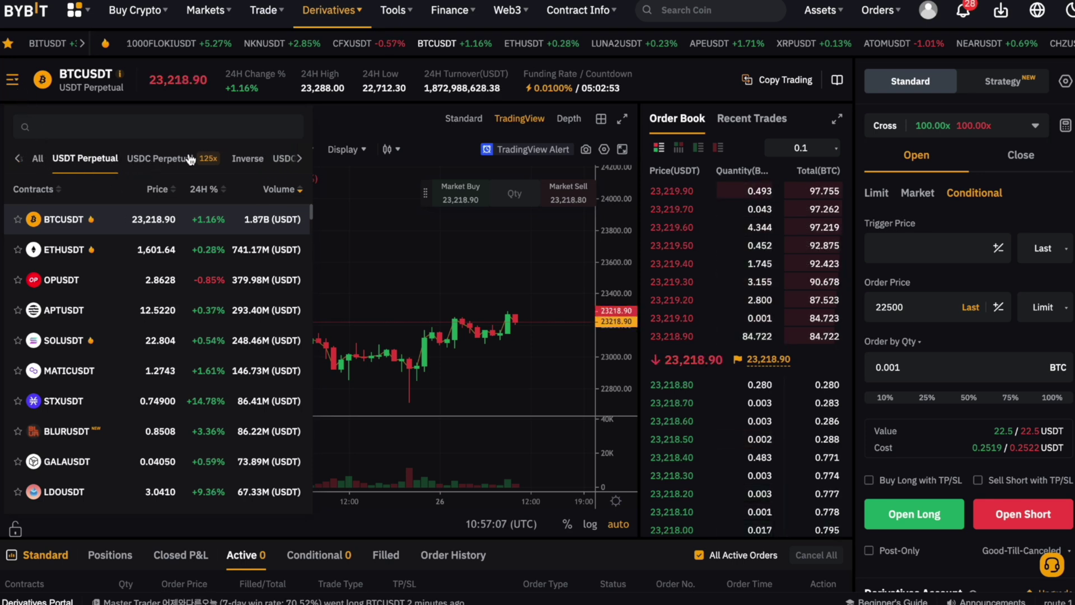
click(247, 159)
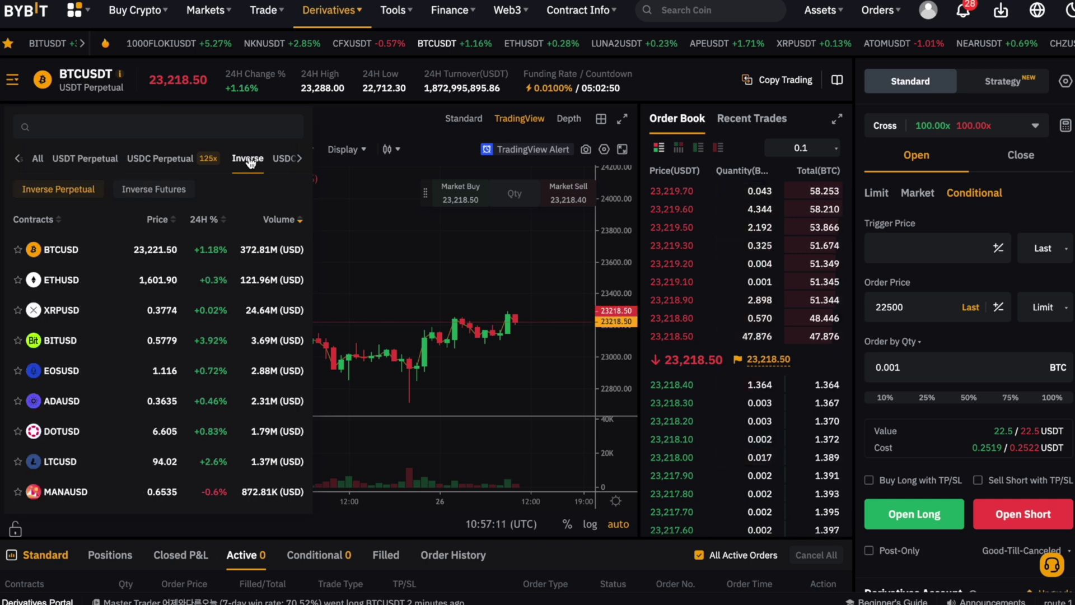
click(94, 255)
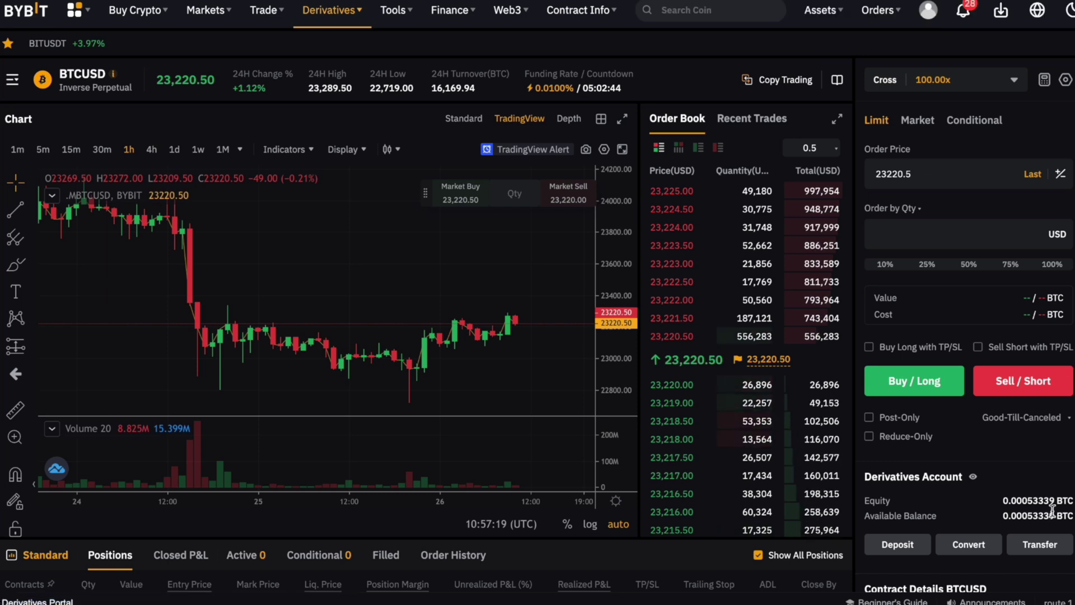
- View the coin balances of the Derivatives account and return to the BTCUSD inverse perpetual trading page
mouse_move(1048, 514)
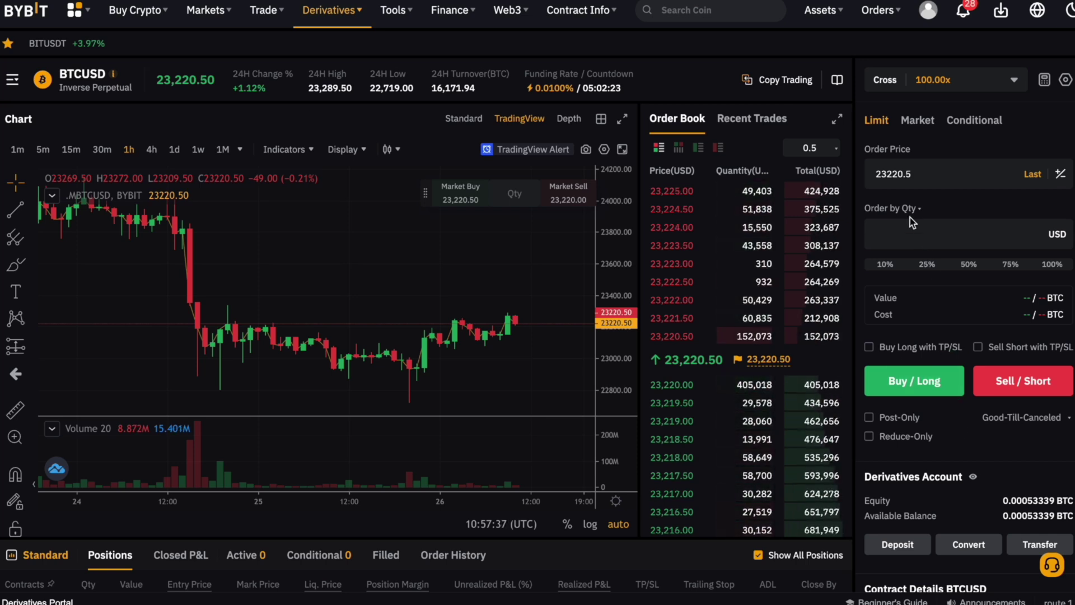
mouse_move(834, 12)
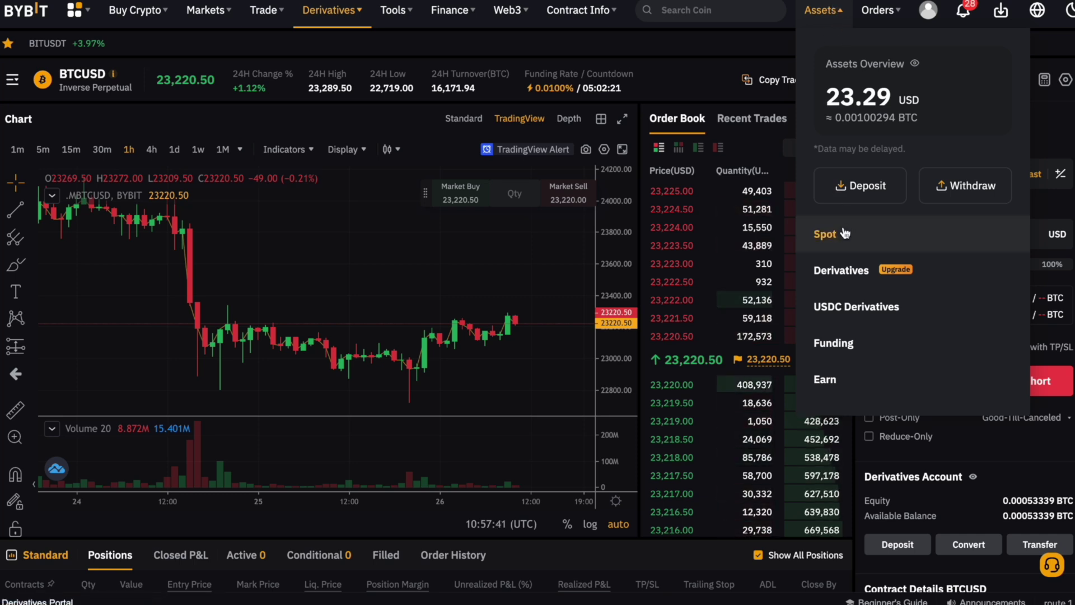
click(845, 278)
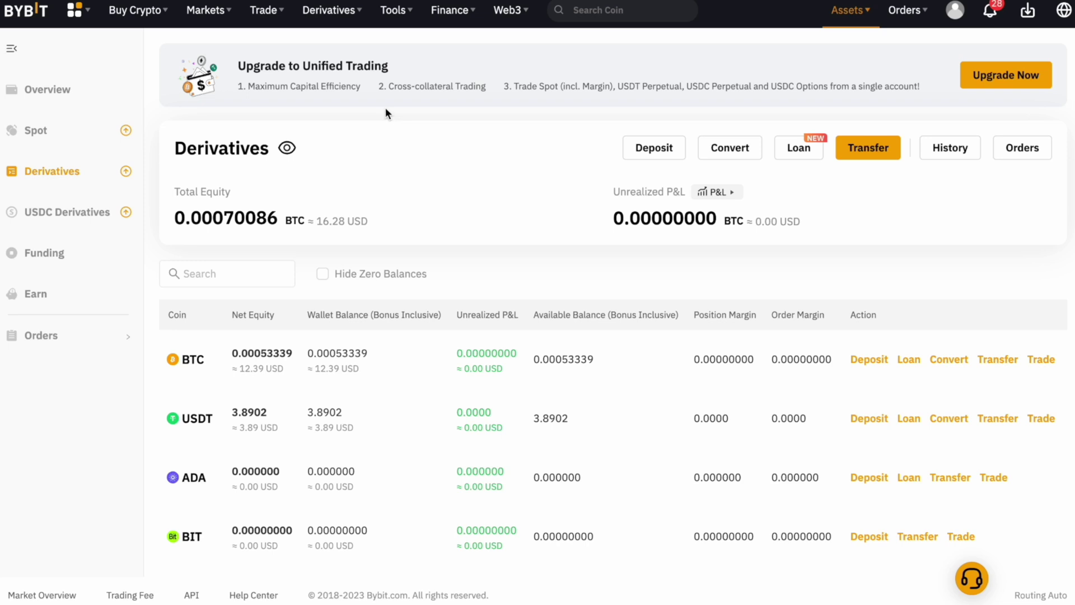
mouse_move(331, 18)
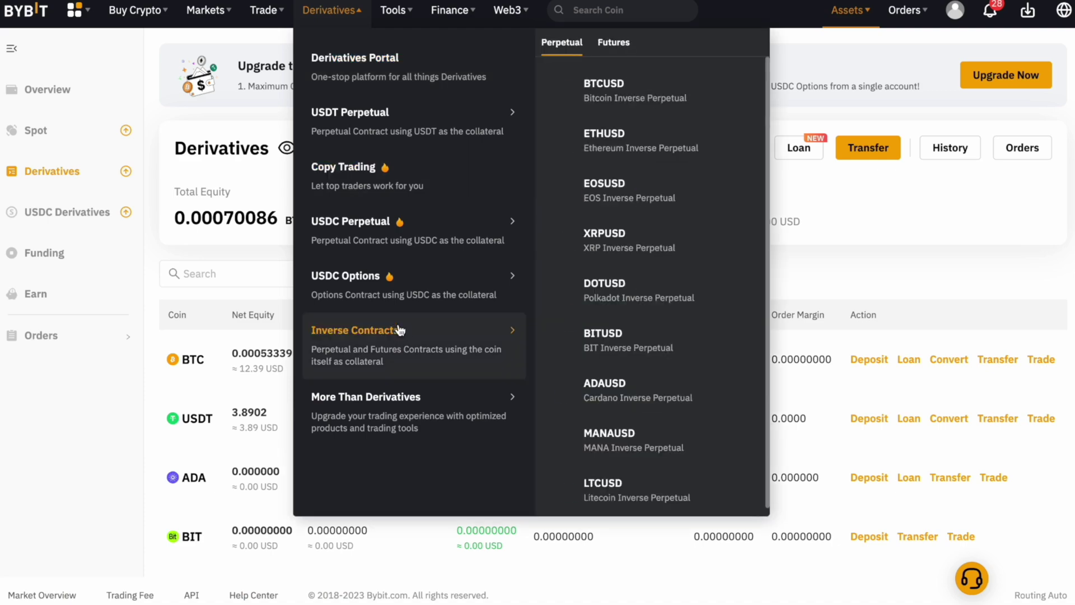
click(398, 333)
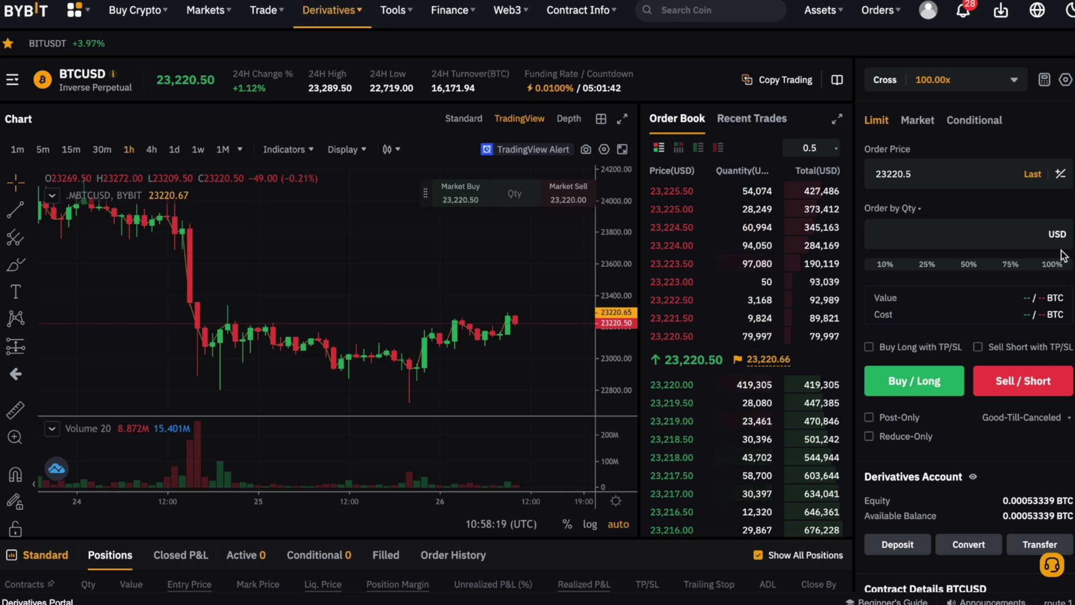
- View the order placement preferences for quantity or value and dismiss them unchanged
click(918, 208)
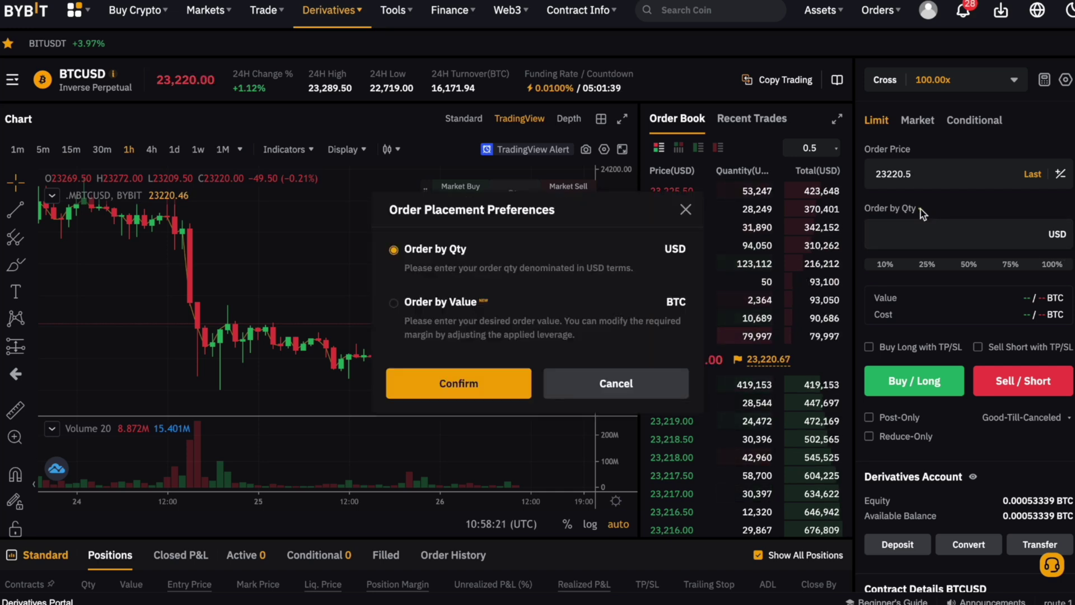
click(685, 209)
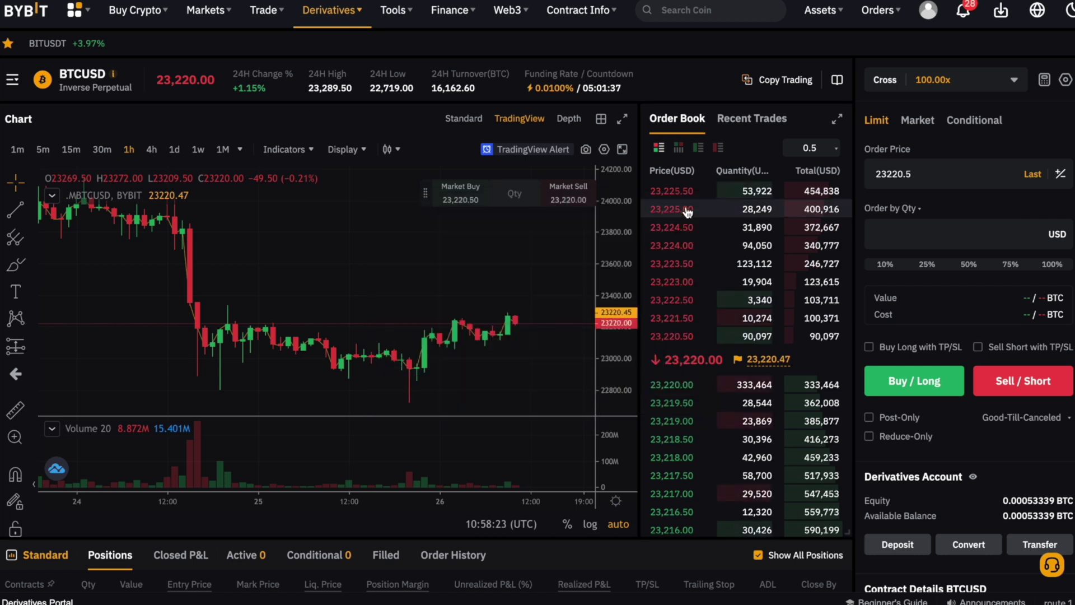
- Place and confirm a market sell/short order on BTCUSD with a quantity of 10 USD
click(926, 130)
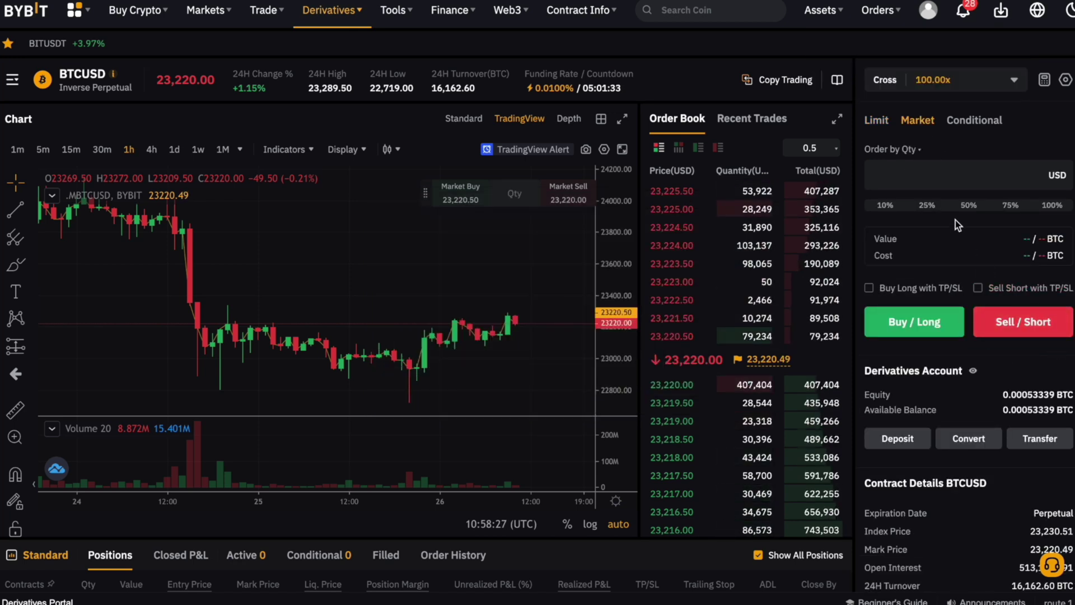
click(955, 169)
text(10)
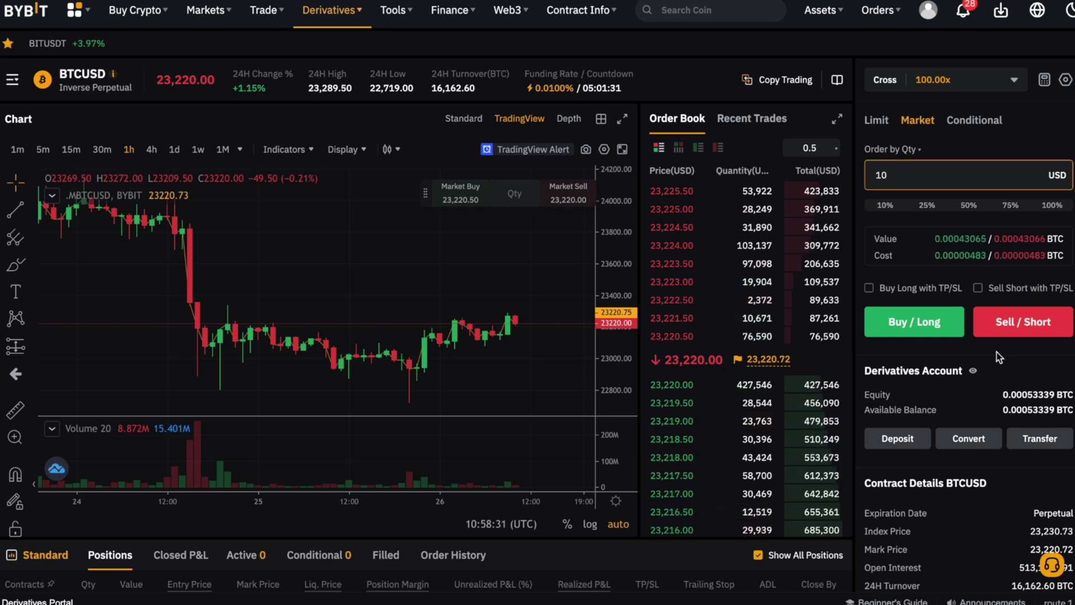
click(1023, 322)
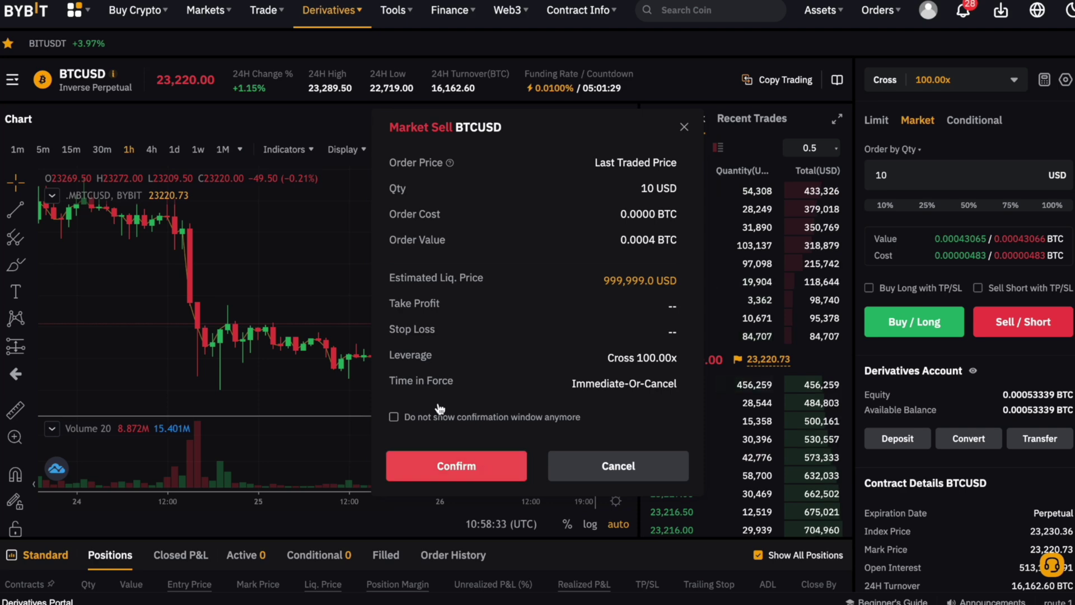
click(447, 465)
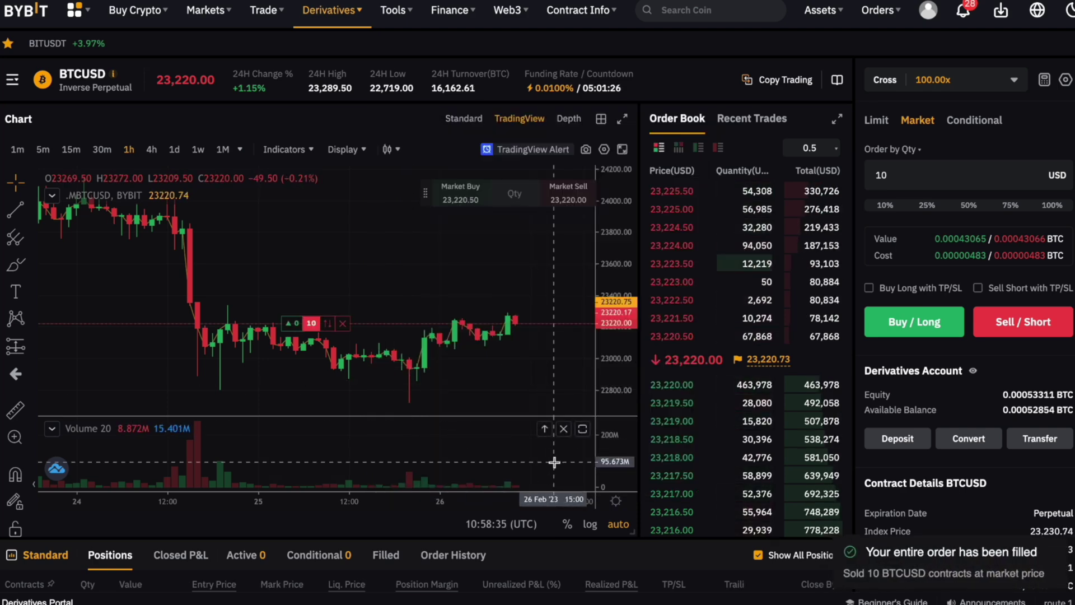
- Close 100% of the open BTCUSD short position at market price
scroll(666, 513, down, 4)
right_click(688, 521)
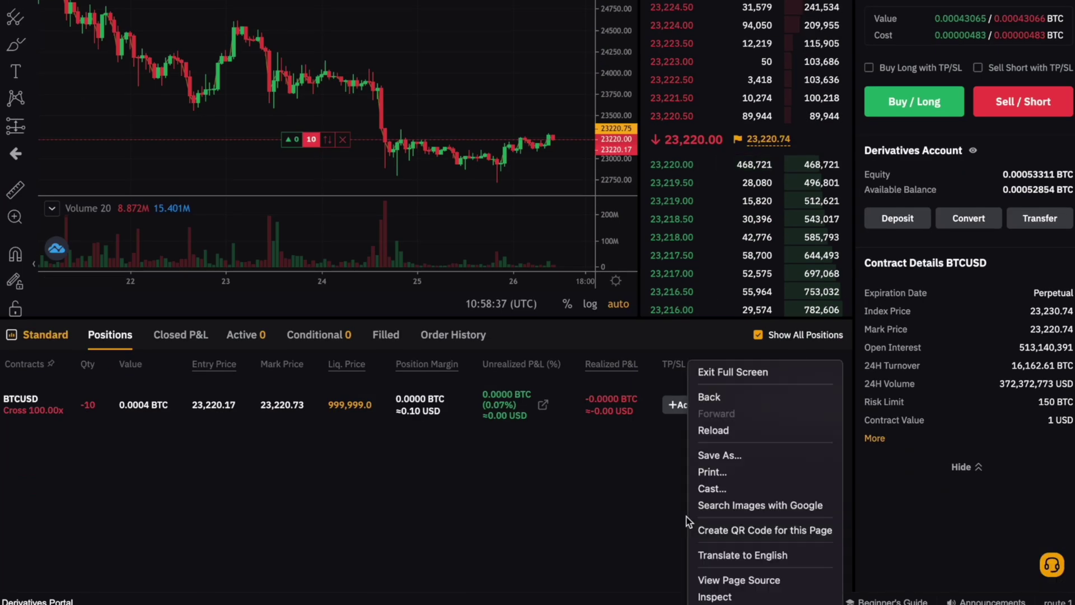
click(470, 546)
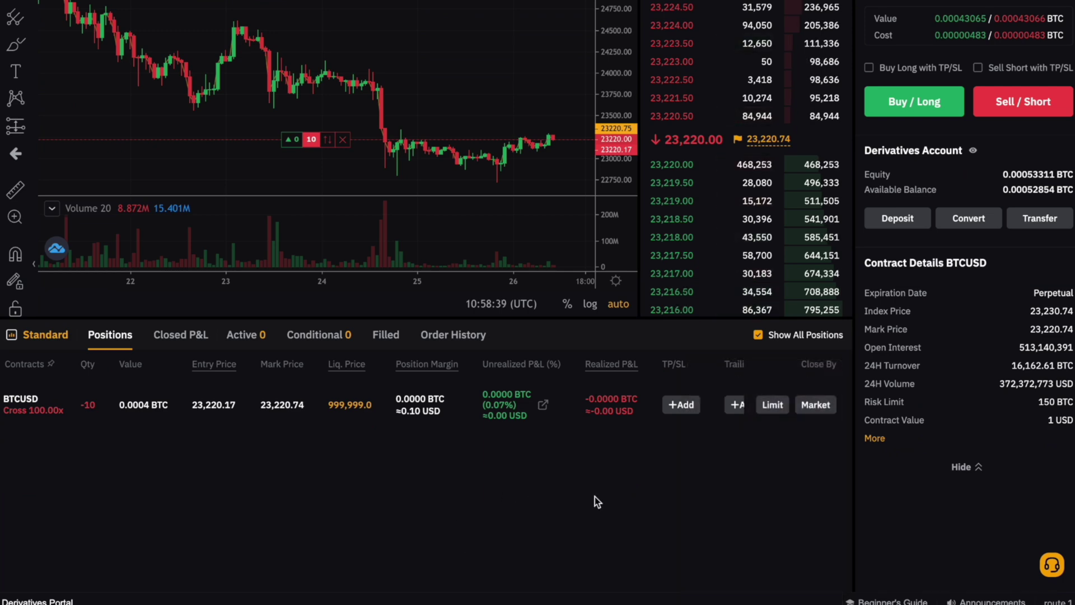
click(815, 404)
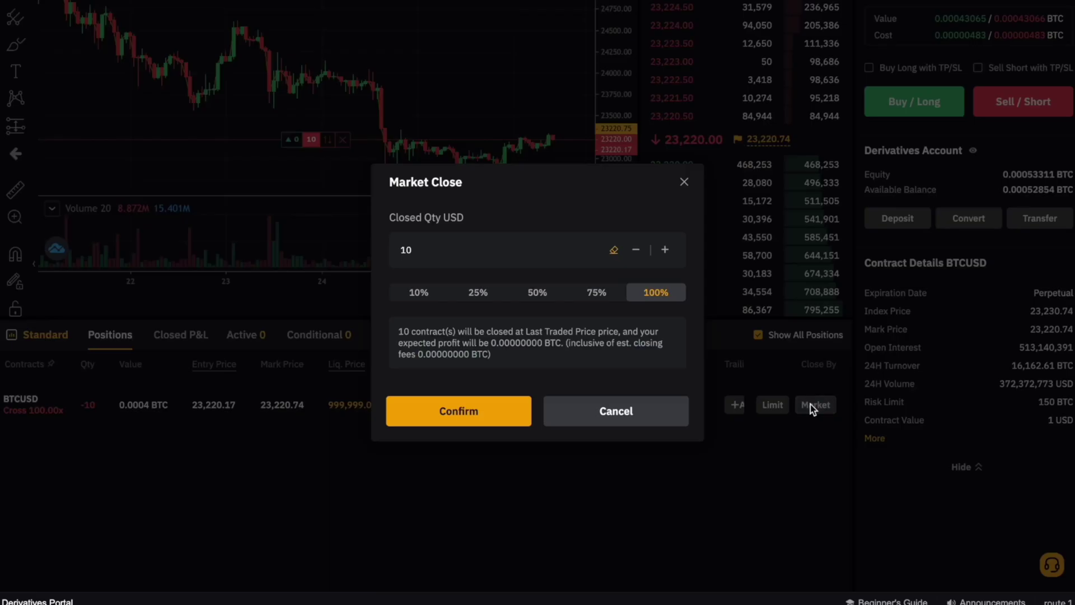
click(472, 410)
scroll(473, 409, up, 4)
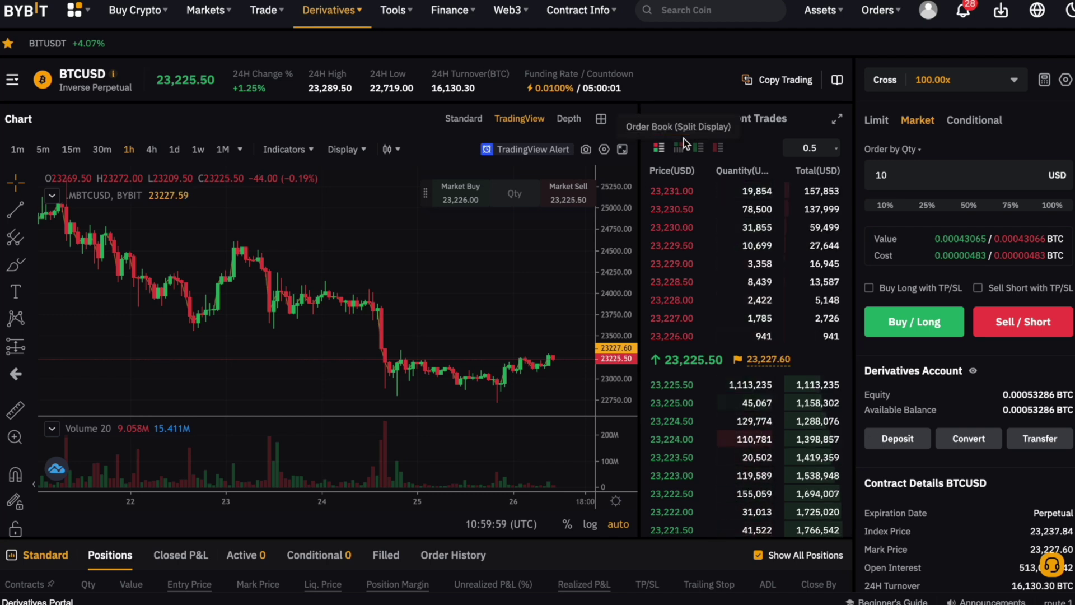
- Open the derivatives order records and examine the inverse perpetual Trade History, including its fee and direction columns
mouse_move(869, 21)
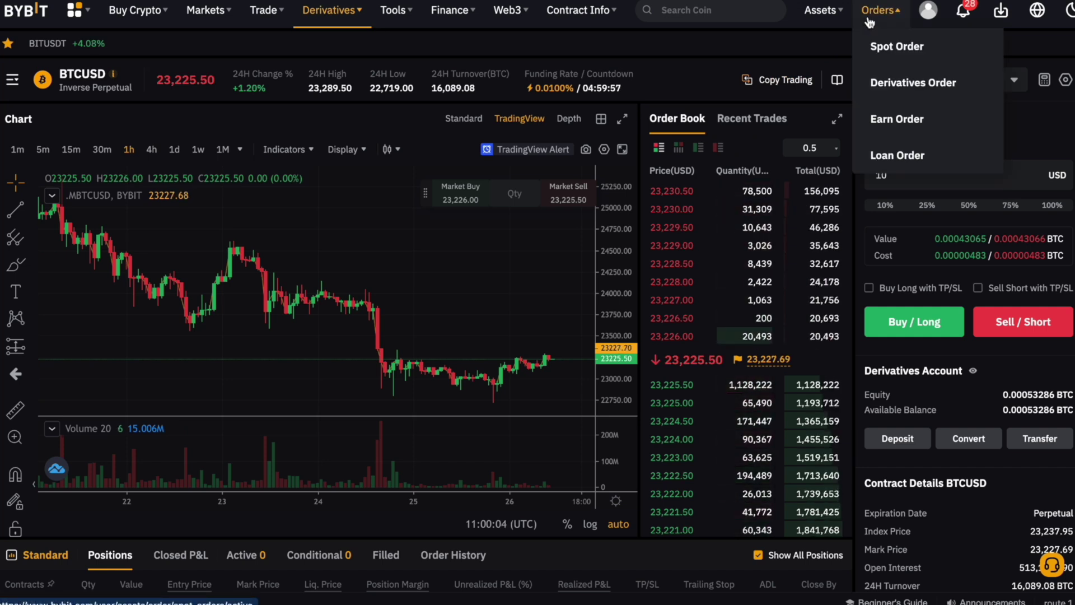
click(896, 83)
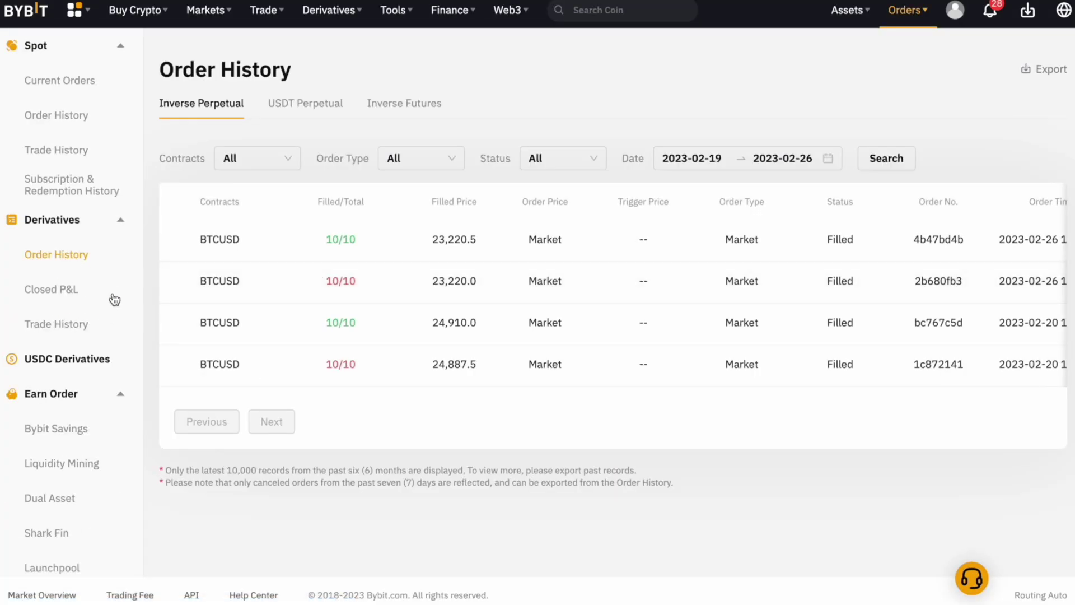
click(59, 325)
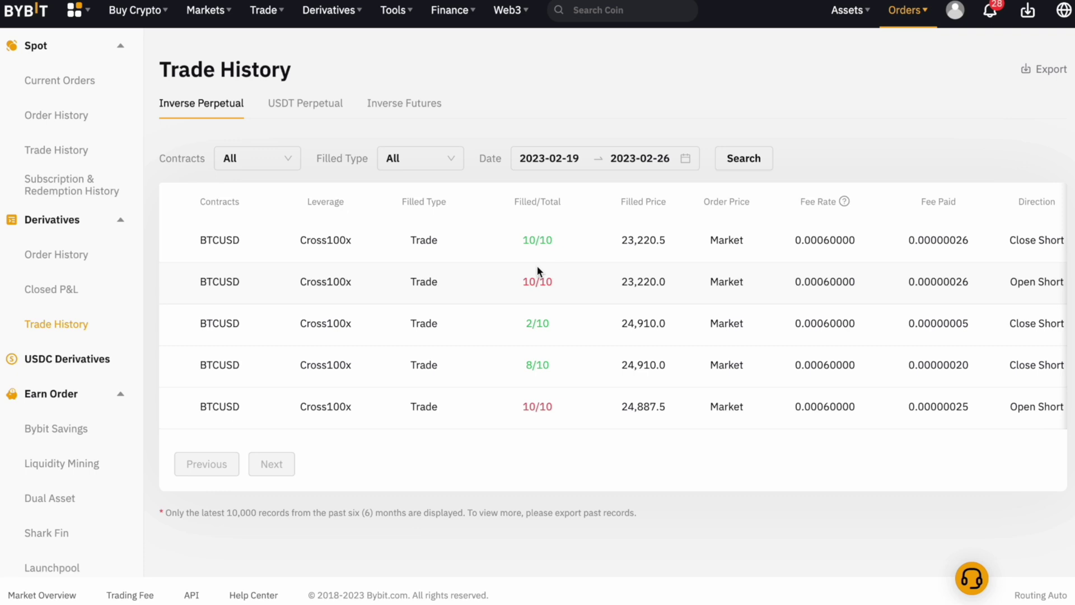
scroll(537, 272, right, 2)
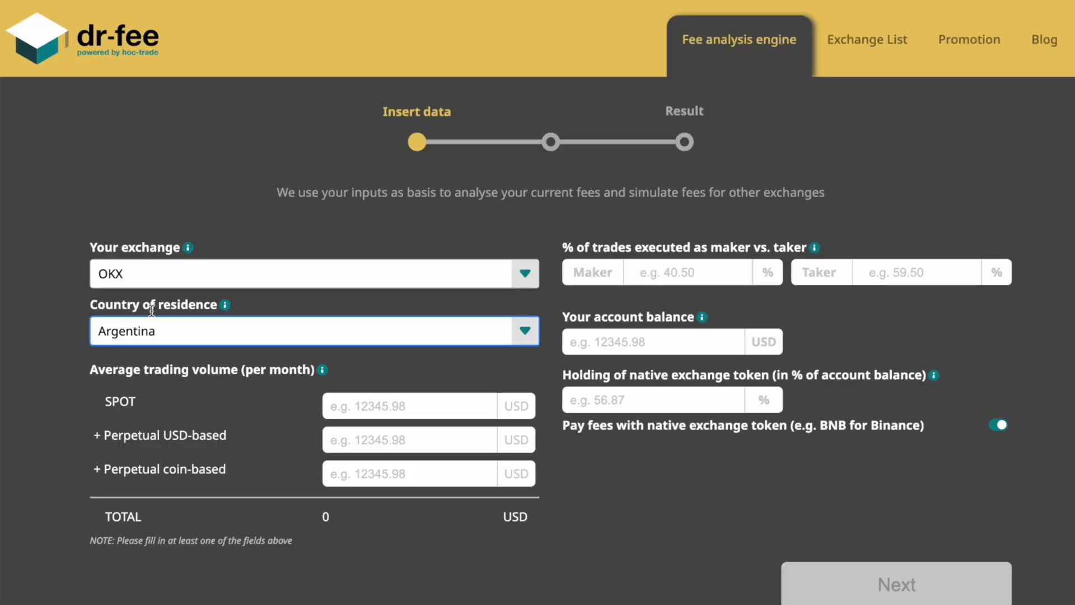
- In dr-fee's fee analysis engine, set the monthly trading volume to 200000 USD spot and 2000000 USD perpetual USD-based
click(361, 407)
text(200000)
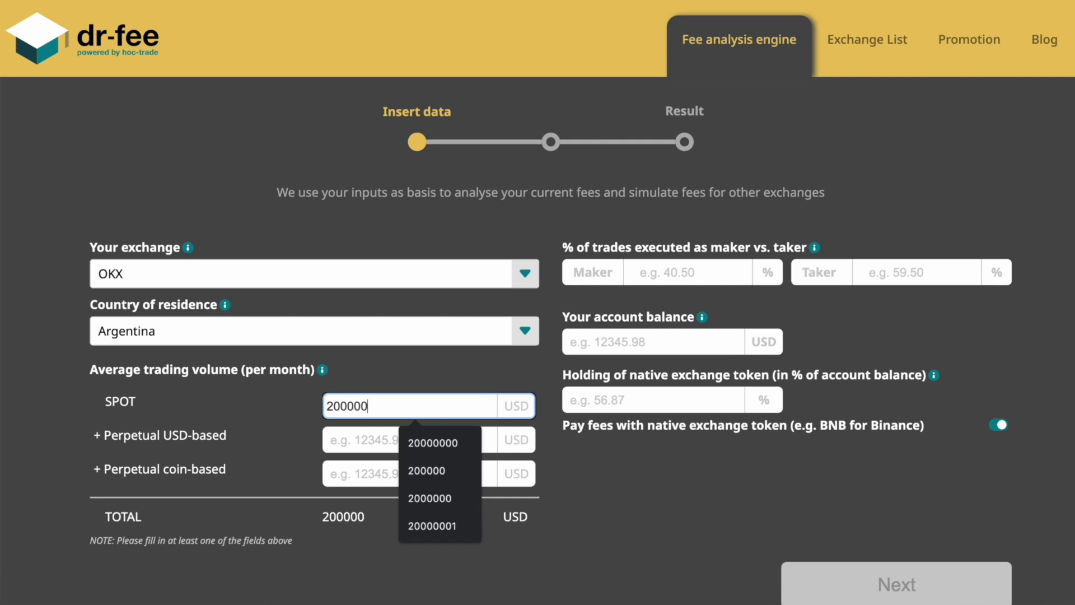
key(Tab)
text(2000000)
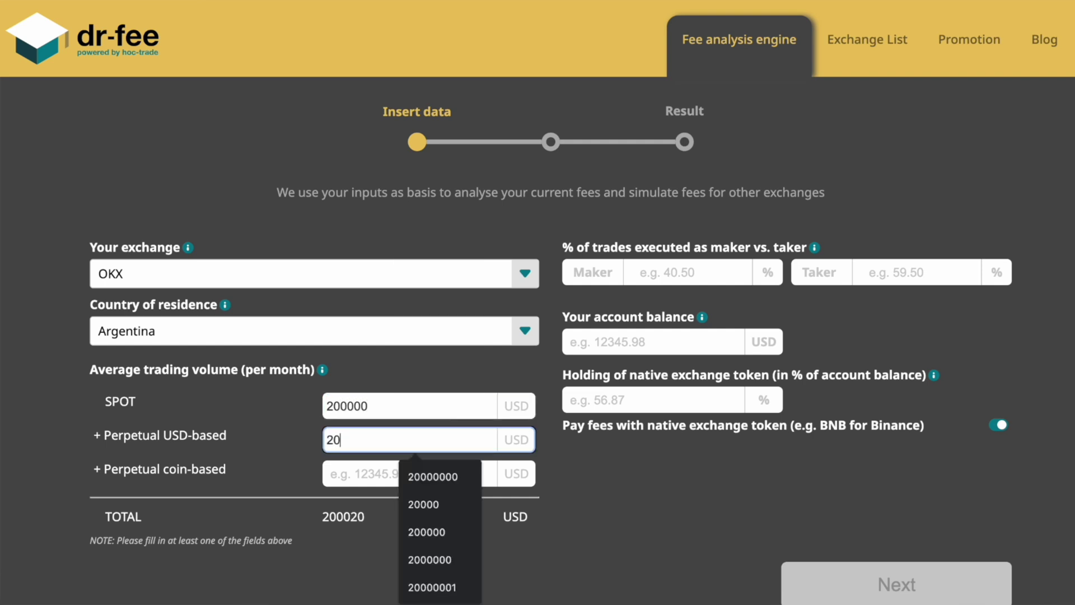
- Set the maker share to 0%, account balance to 10000 USD and native token holding to 0%, and submit the fee analysis
click(692, 259)
text(0)
key(Tab)
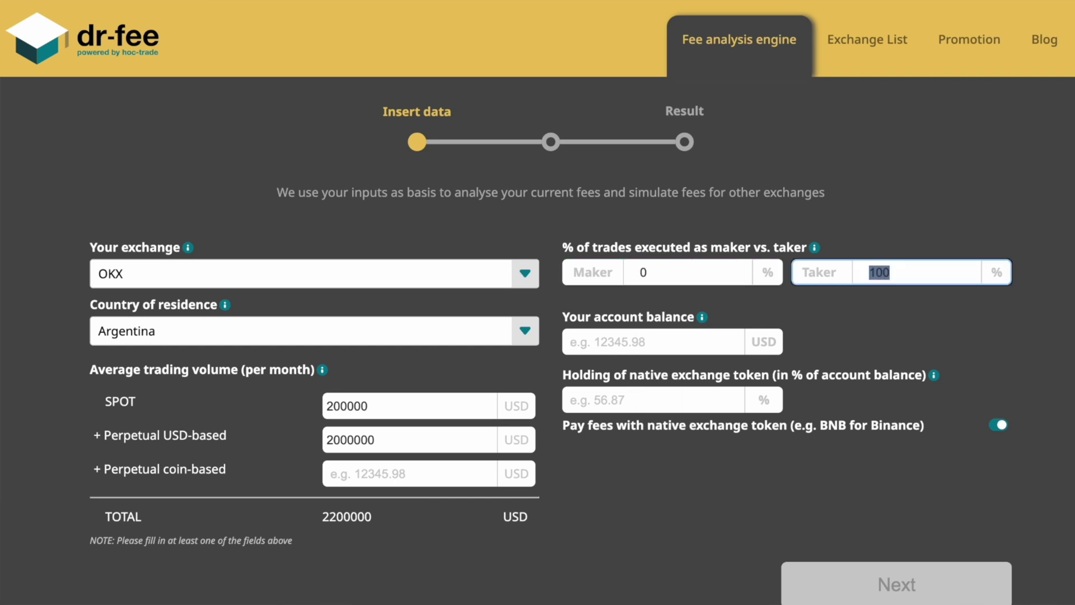
key(Tab)
text(10000)
key(Tab)
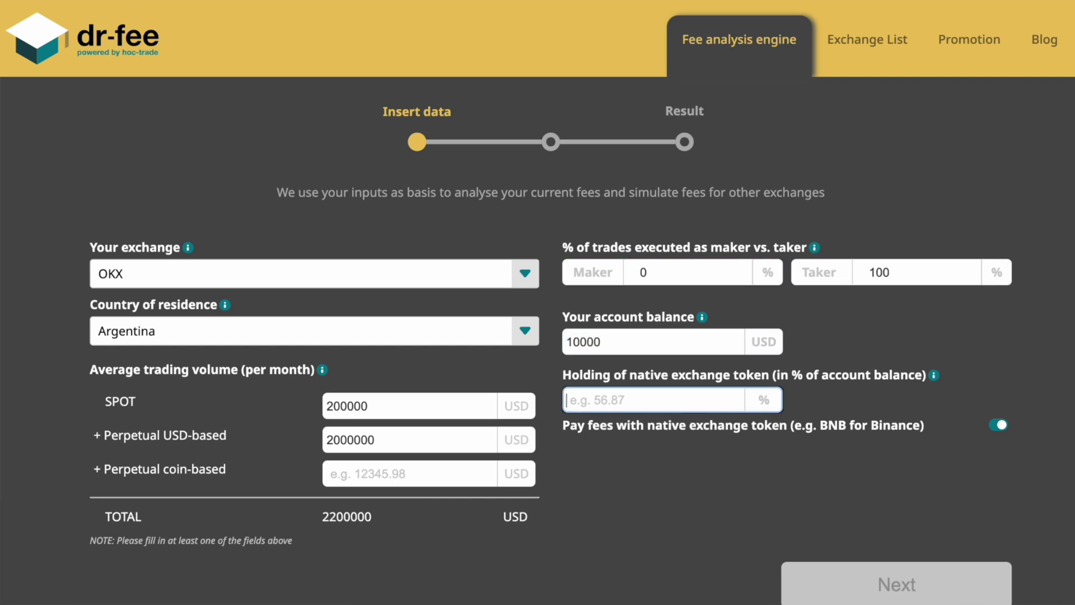
text(0)
click(817, 576)
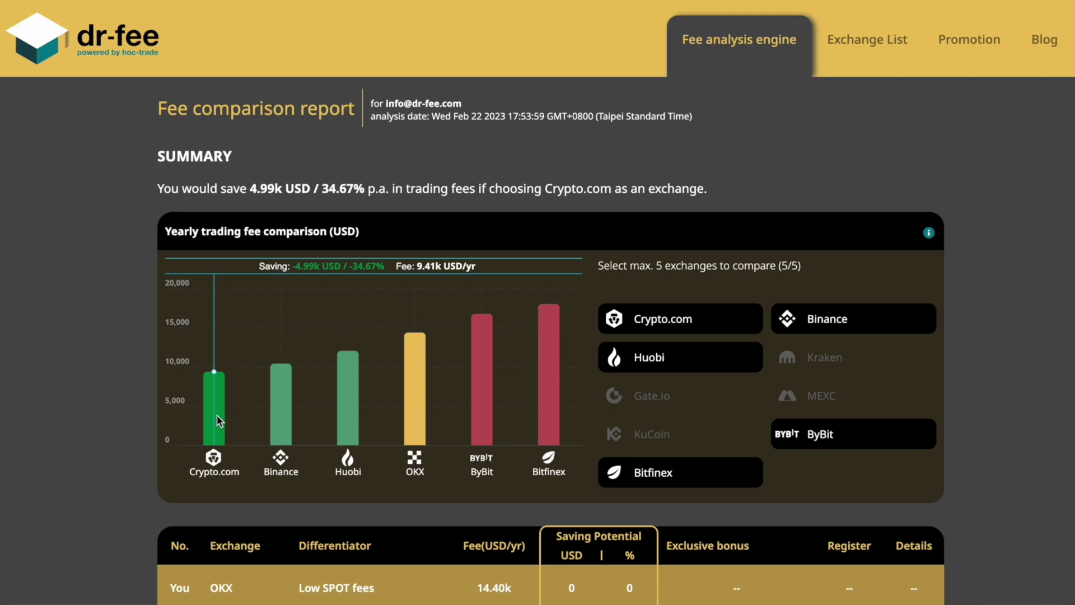
- Replace Huobi with MEXC in the yearly trading fee comparison
click(666, 363)
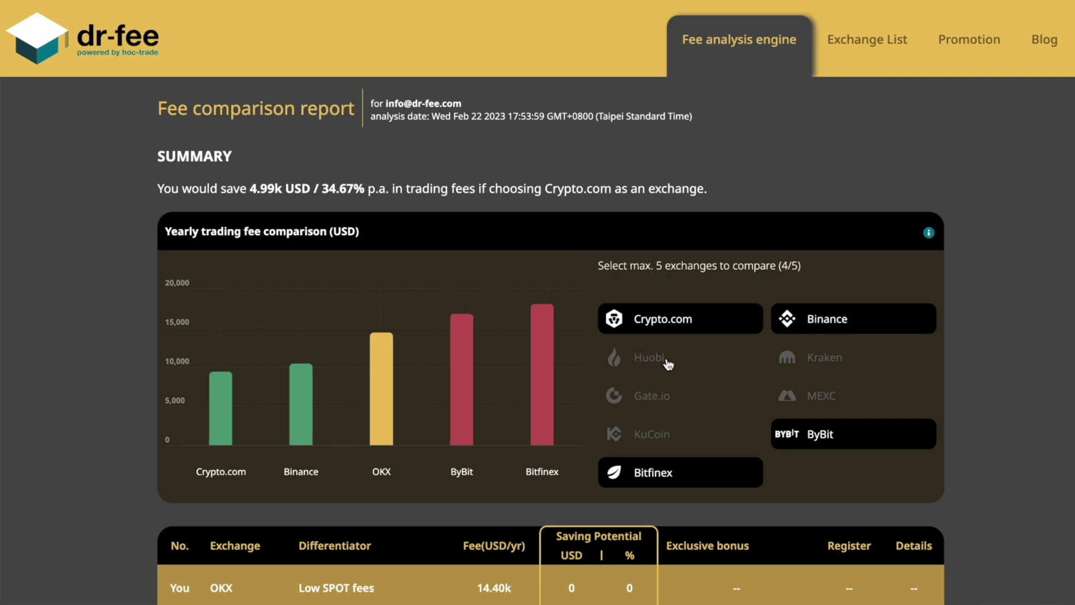
click(791, 365)
click(791, 370)
click(793, 399)
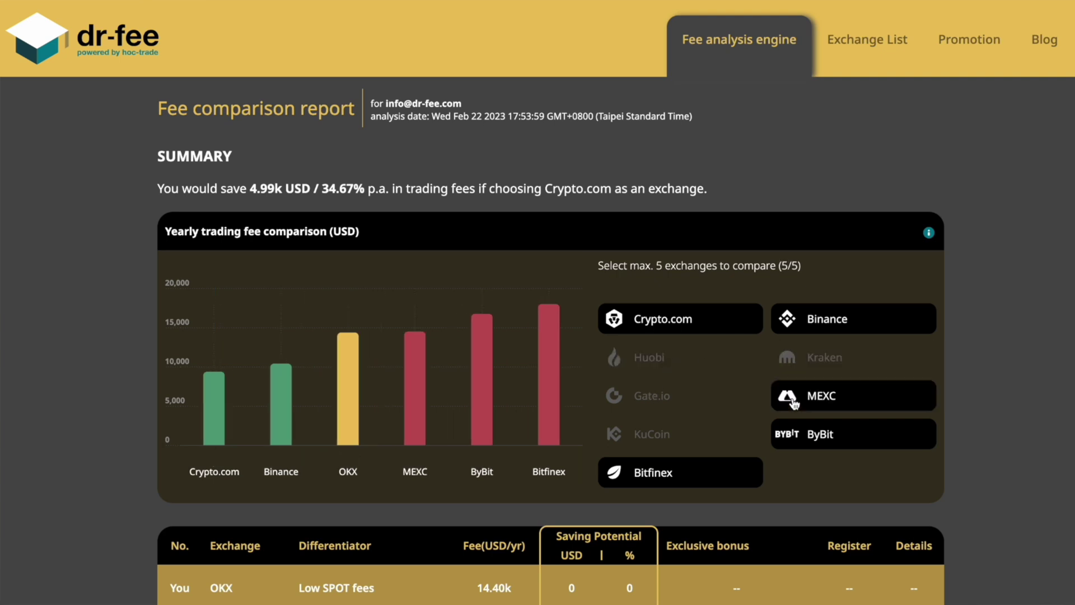